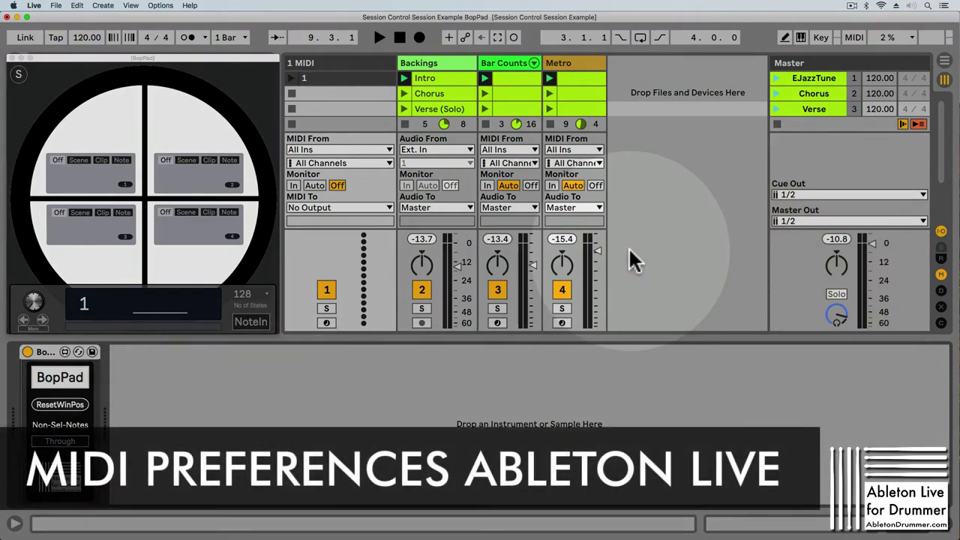
# Open the Link, Tempo and MIDI preferences and enable Track for the BopPad MIDI input port.
pyautogui.press('super+comma')
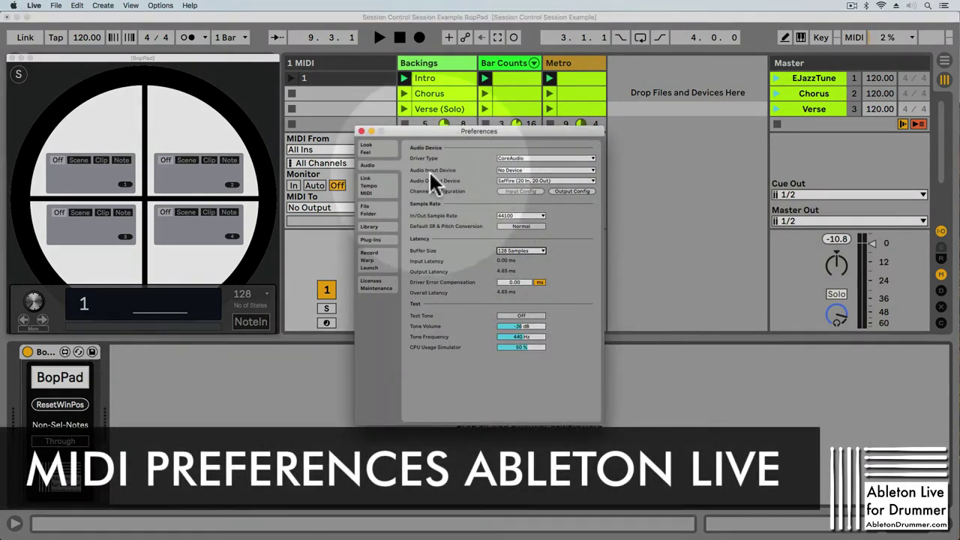
pyautogui.click(388, 177)
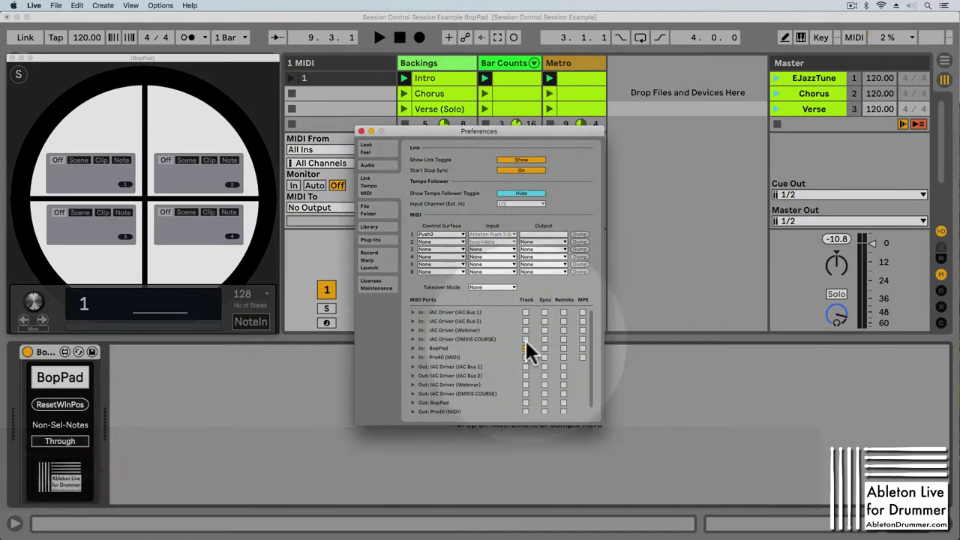
pyautogui.click(525, 349)
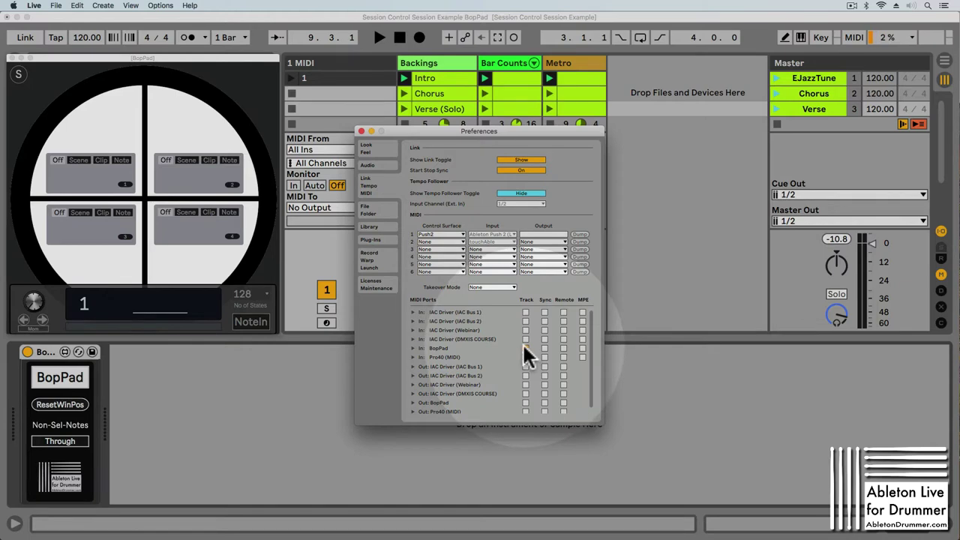
pyautogui.click(526, 348)
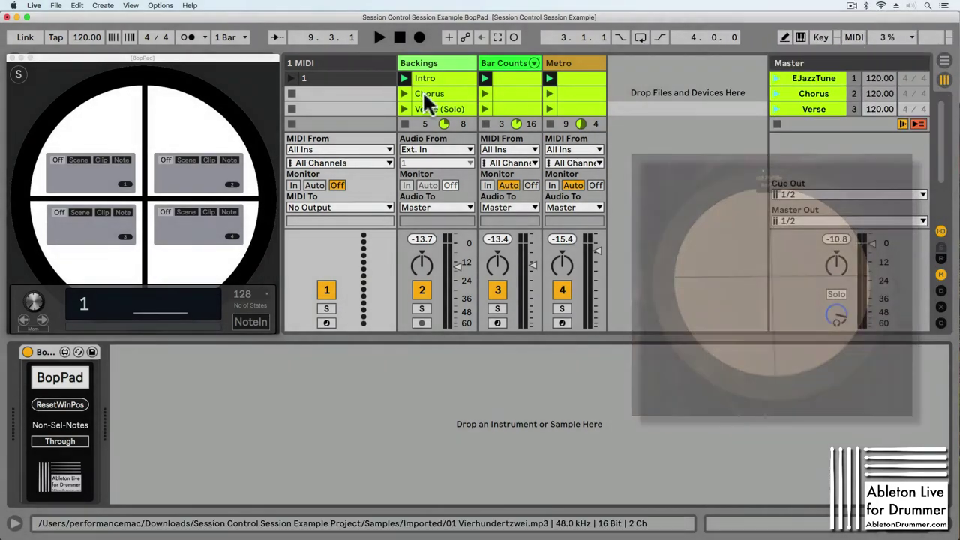
# Select the 1 MIDI track and its BopPad device, and set the track's MIDI input to BopPad.
pyautogui.click(330, 62)
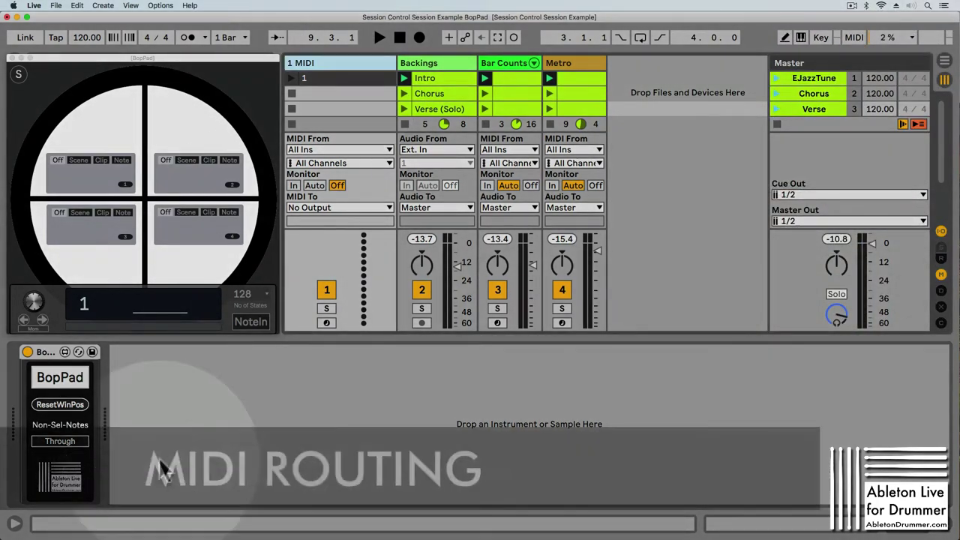
pyautogui.click(46, 353)
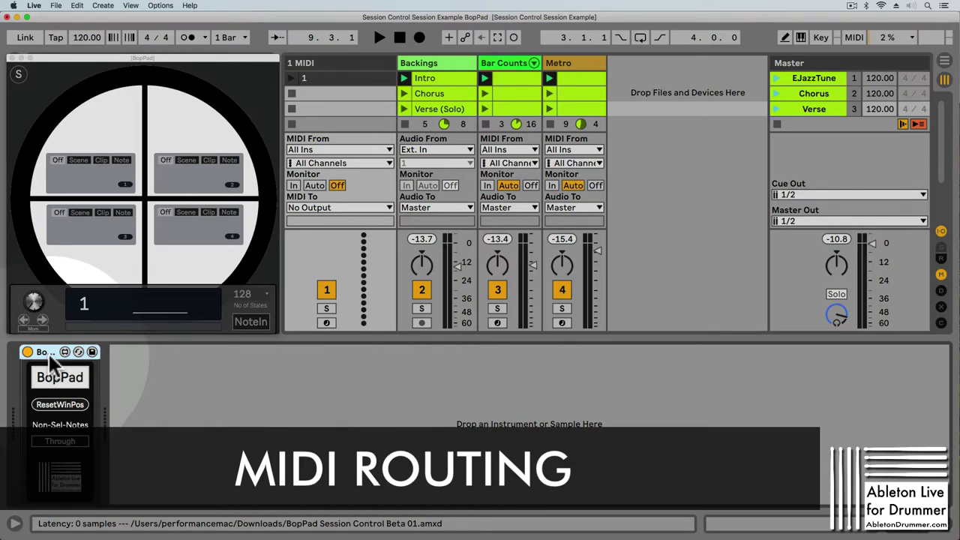
pyautogui.click(342, 149)
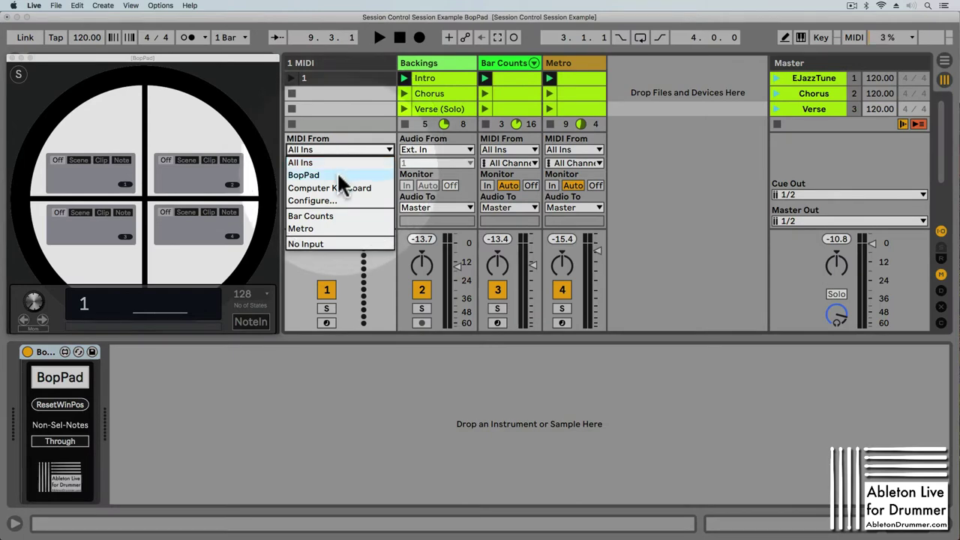
pyautogui.click(338, 175)
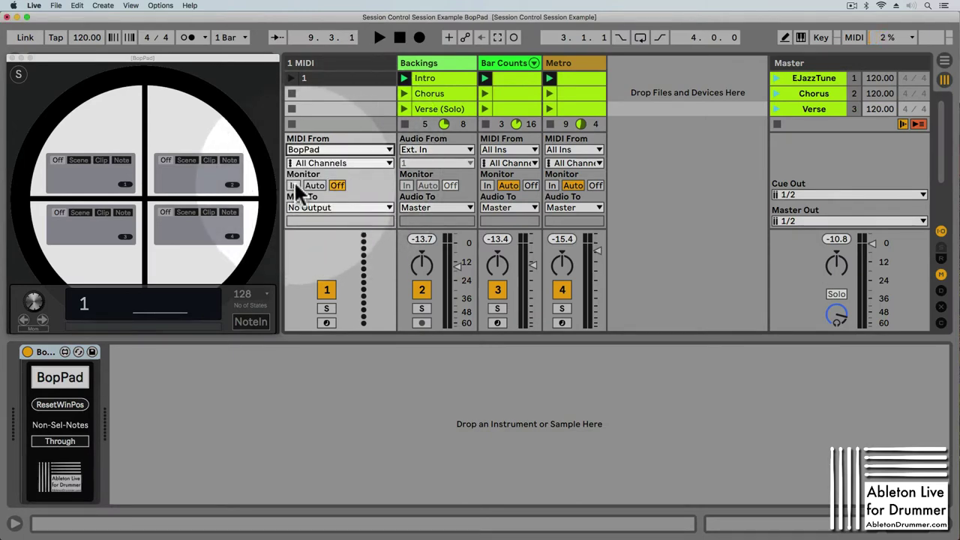
# Try Auto monitoring with the 1 MIDI track armed, and finish with the track disarmed and monitoring set to In.
pyautogui.click(294, 185)
pyautogui.click(319, 185)
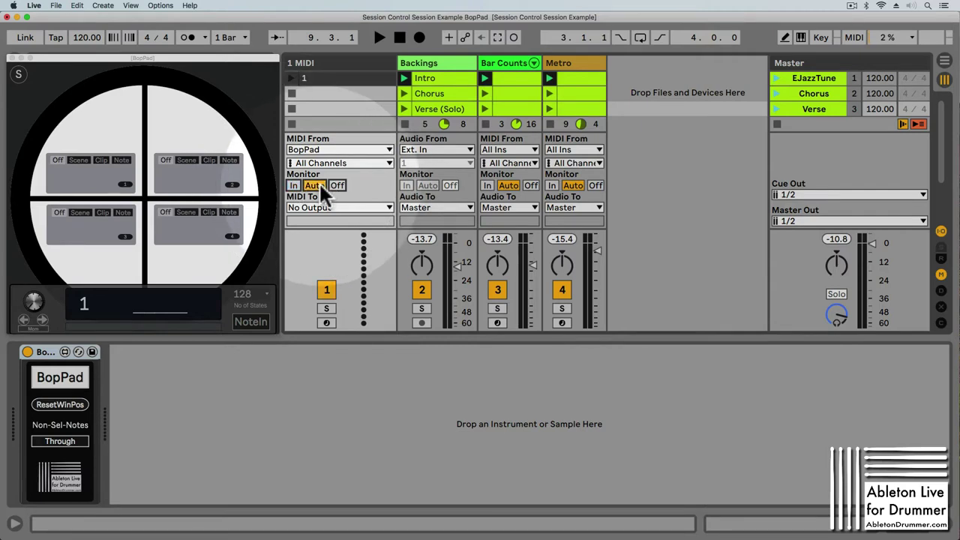
pyautogui.click(327, 322)
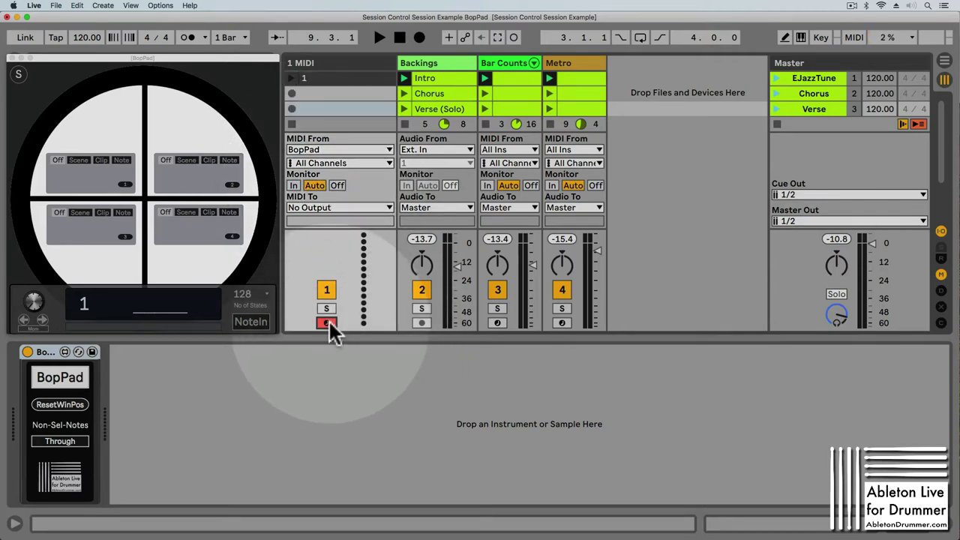
pyautogui.click(327, 322)
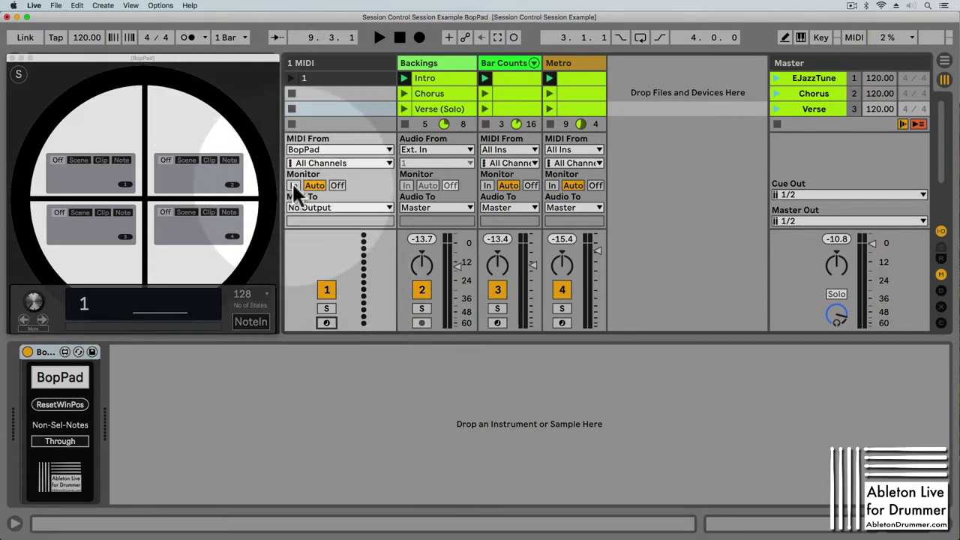
pyautogui.click(293, 186)
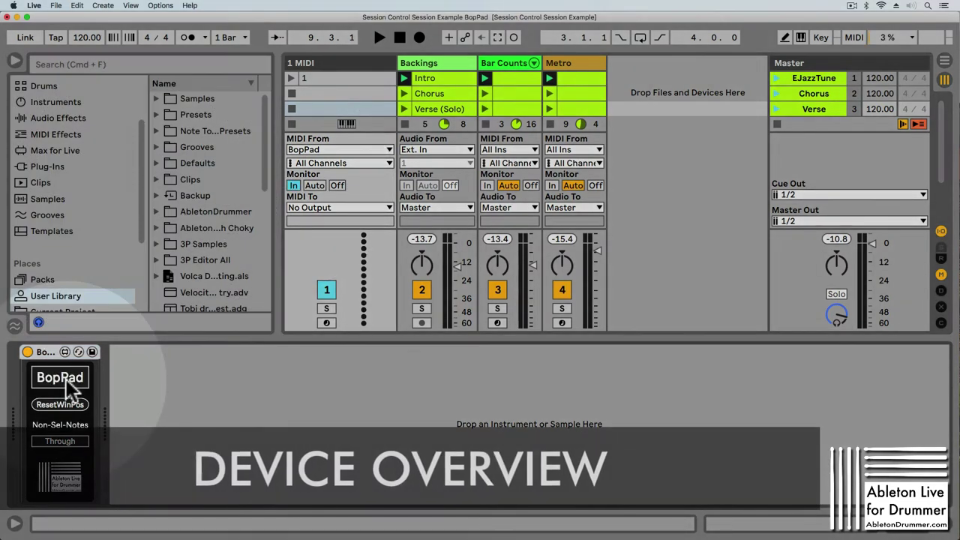
# Toggle the BopPad device's floating window on and off, leaving it open.
pyautogui.click(66, 378)
pyautogui.click(67, 378)
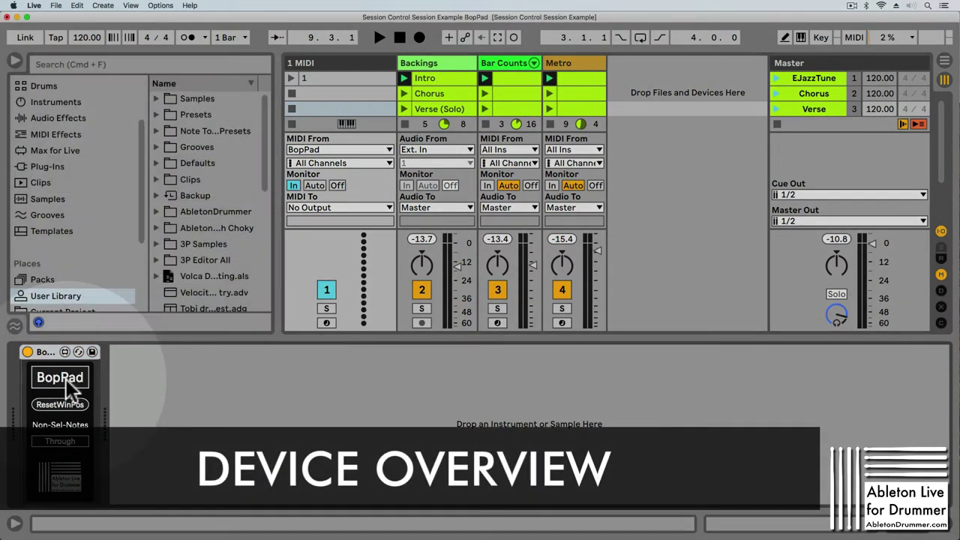
pyautogui.click(66, 378)
pyautogui.click(65, 379)
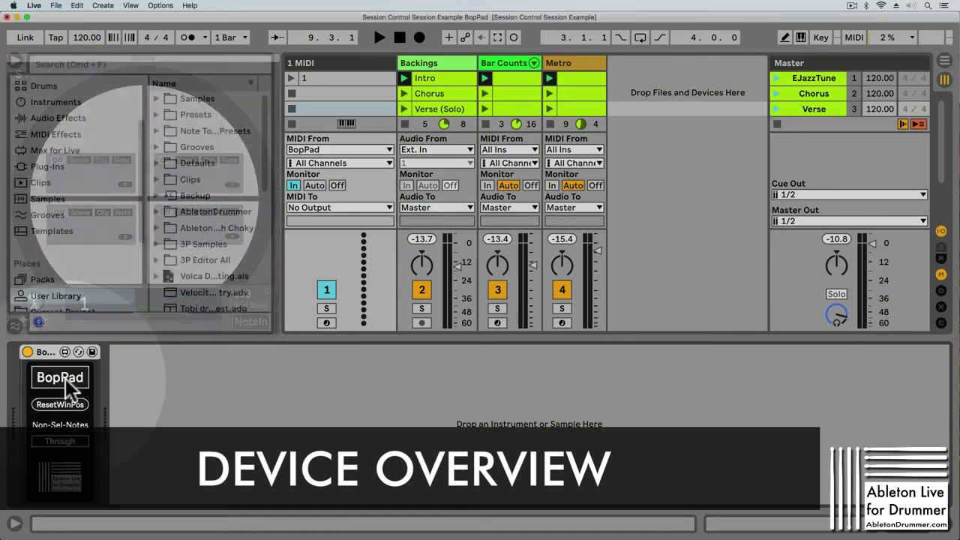
pyautogui.click(65, 378)
pyautogui.click(66, 379)
pyautogui.click(66, 379)
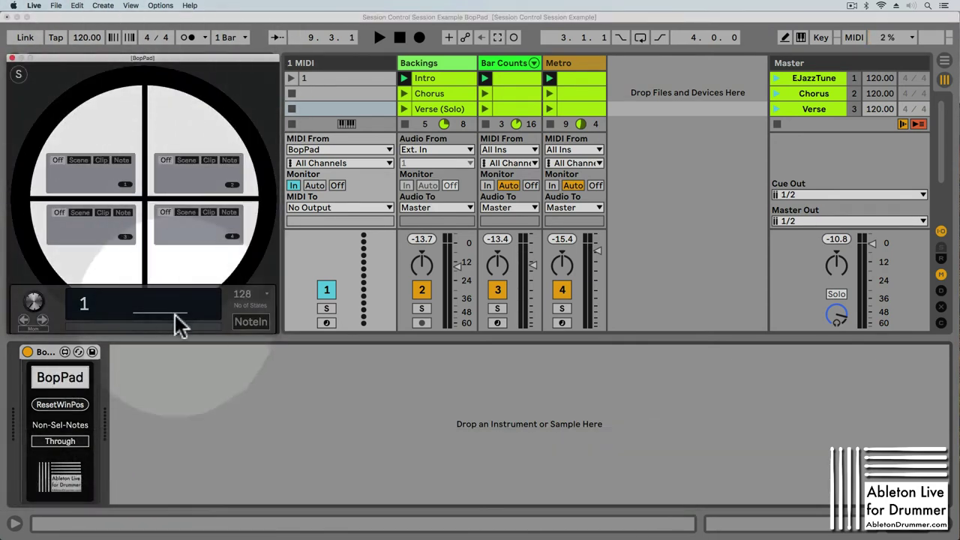
# Move the BopPad window away, reset its window position, and place it over the browser clear of the 1 MIDI track.
pyautogui.moveTo(121, 57); pyautogui.dragTo(730, 59)
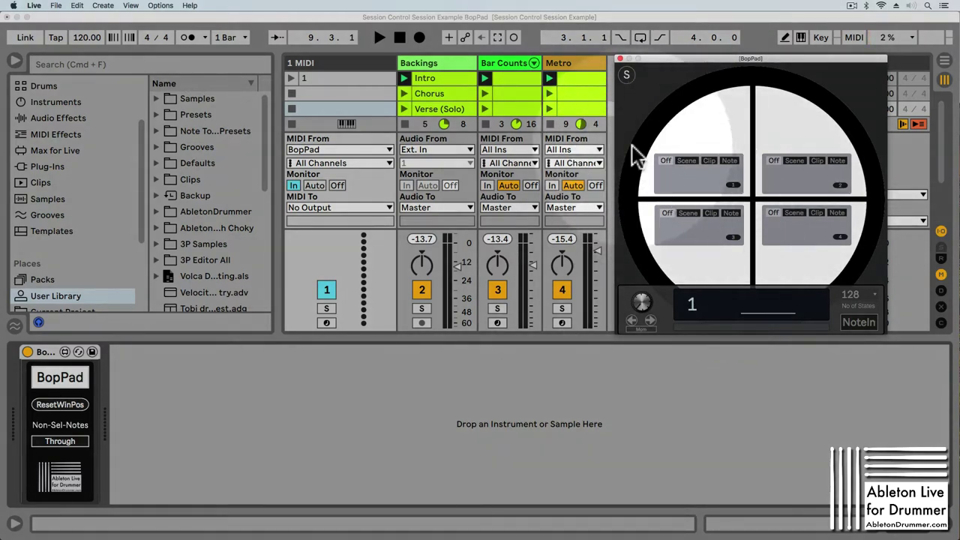
pyautogui.moveTo(677, 55); pyautogui.dragTo(674, 55)
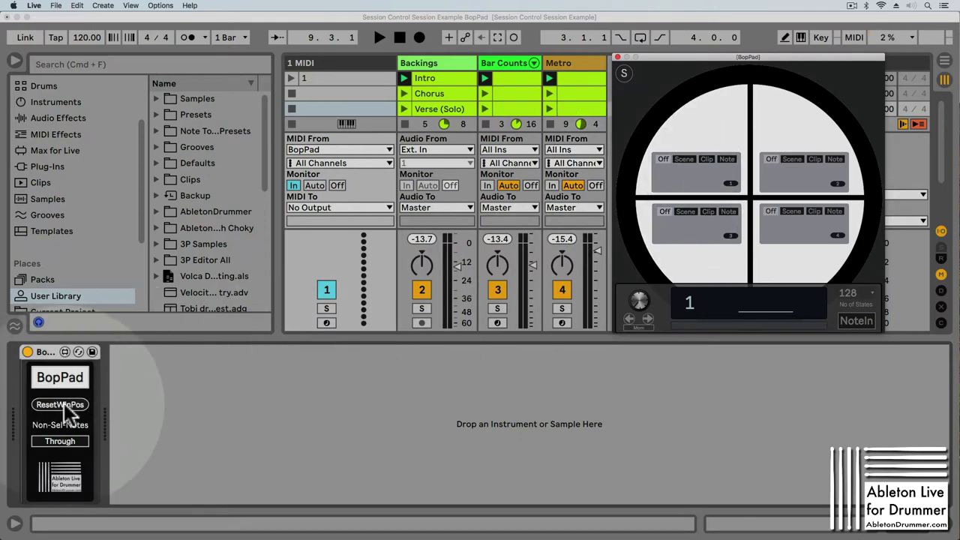
pyautogui.click(63, 403)
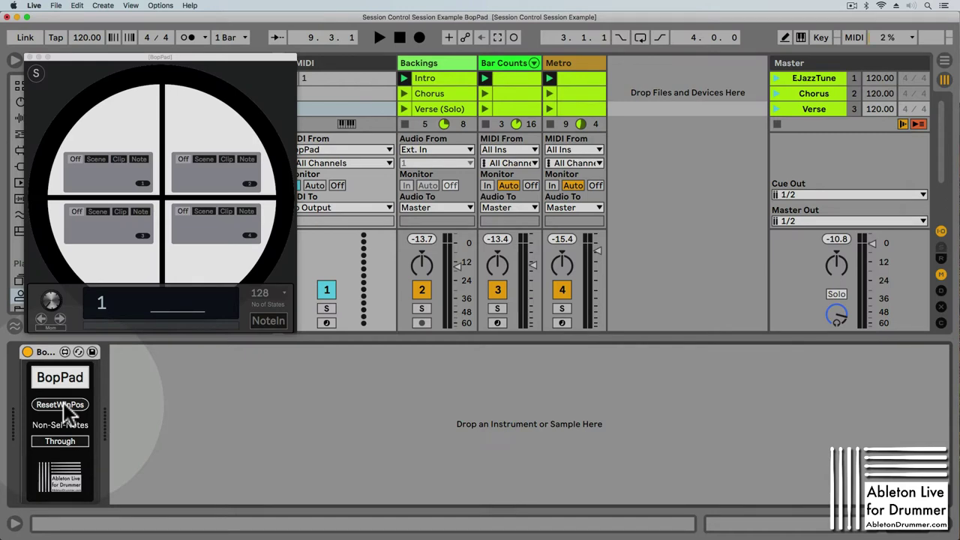
pyautogui.moveTo(172, 53); pyautogui.dragTo(154, 54)
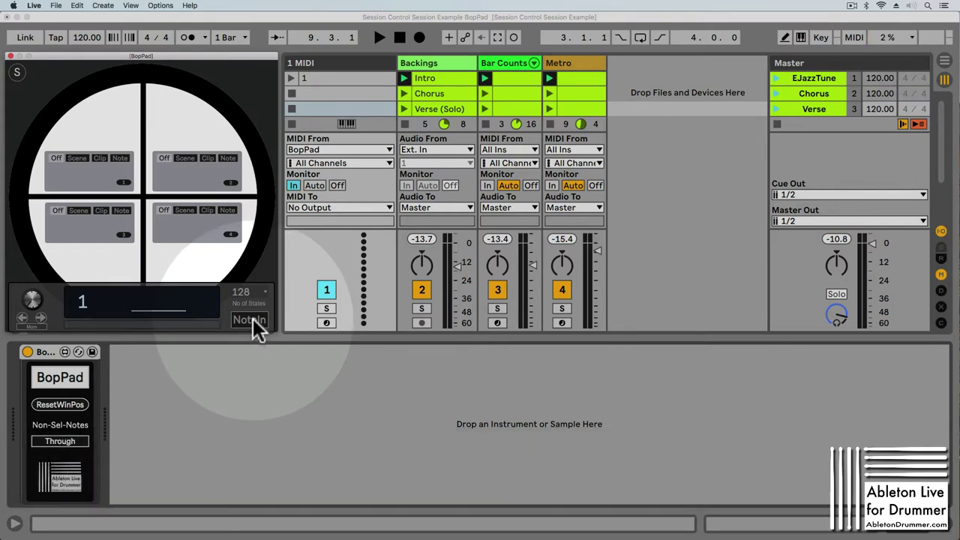
# Show the NoteIn settings in the BopPad window and activate note input for pads 2, 4 and 3.
pyautogui.click(245, 320)
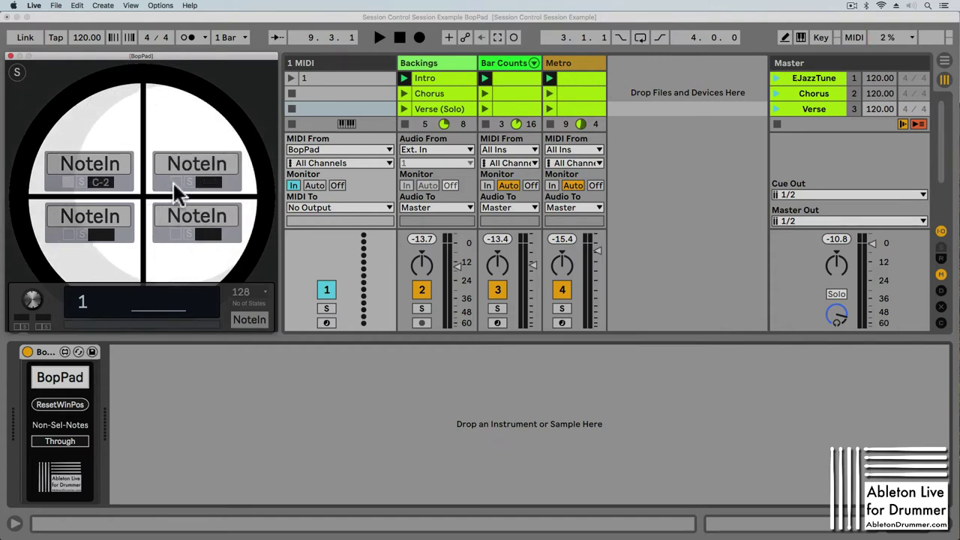
pyautogui.click(175, 189)
pyautogui.click(174, 232)
pyautogui.click(69, 234)
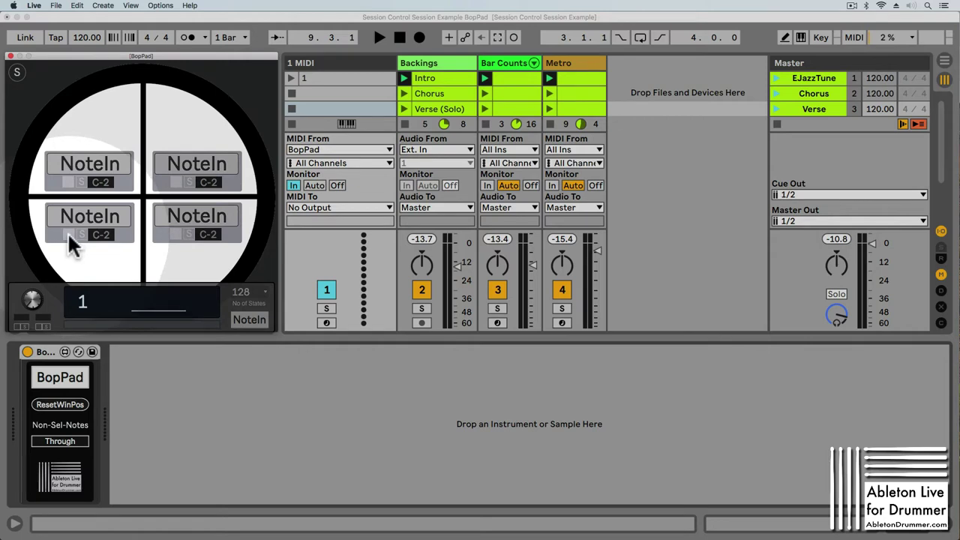
# Assign the pads' input notes as B1 for pad 1, F#1 for pads 2 and 4, and D1 for pad 3, and hide the NoteIn settings.
pyautogui.click(96, 181)
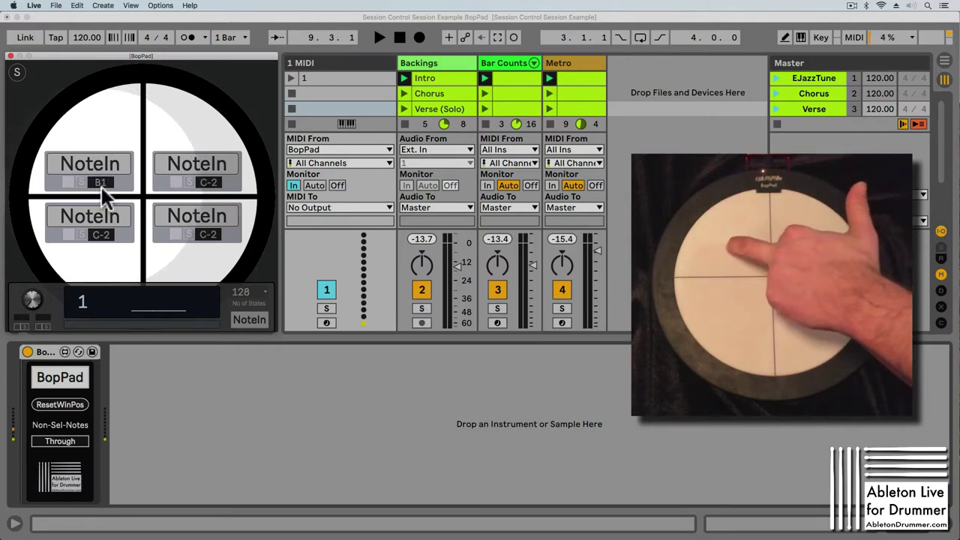
pyautogui.click(188, 179)
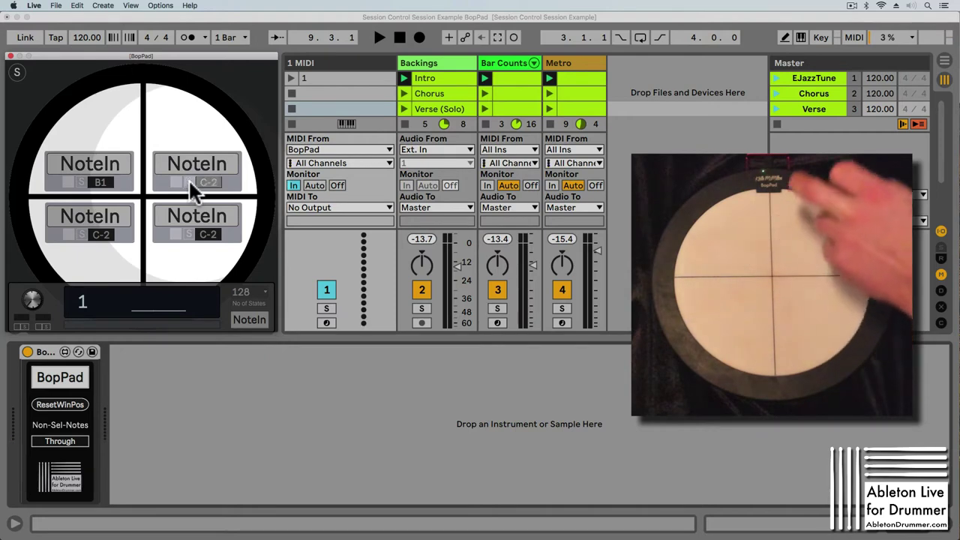
pyautogui.click(187, 228)
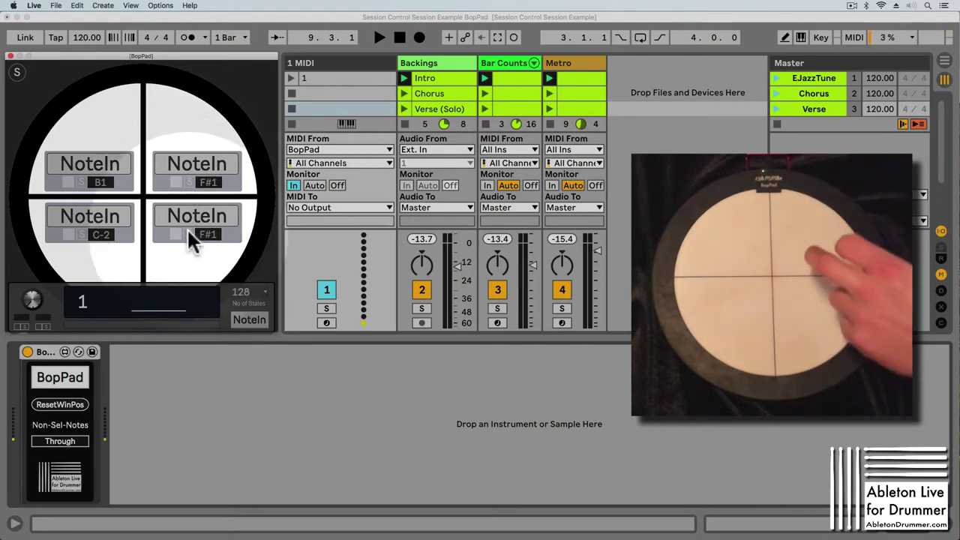
pyautogui.click(82, 232)
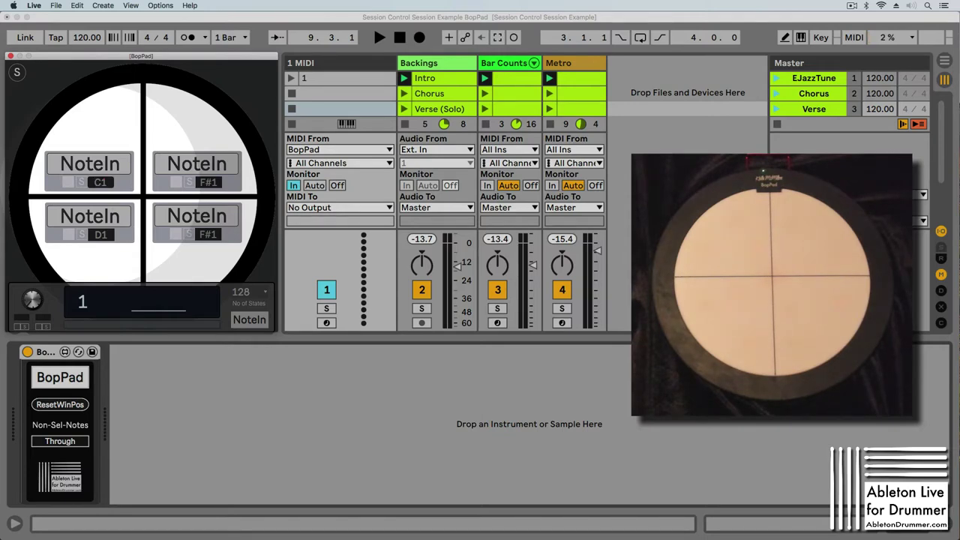
pyautogui.moveTo(84, 190); pyautogui.dragTo(86, 197)
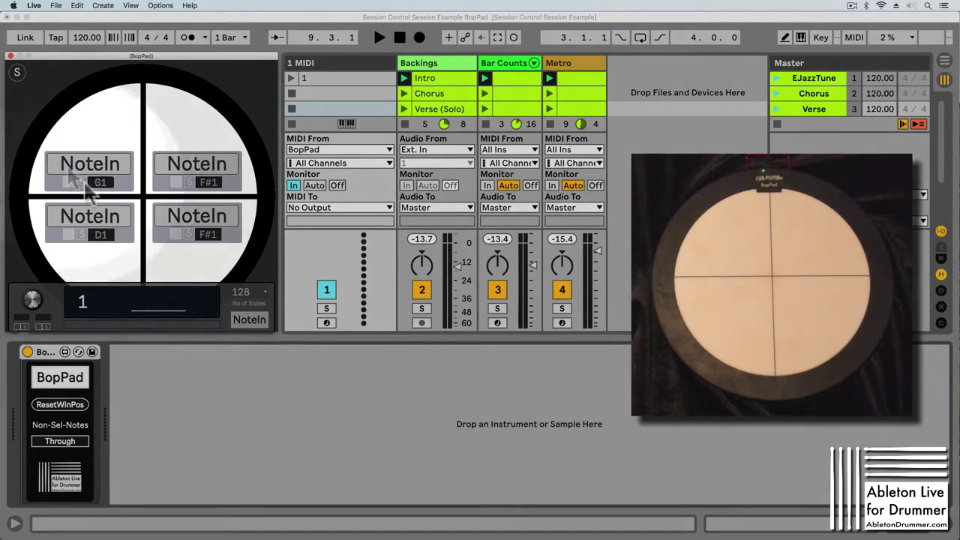
pyautogui.click(252, 321)
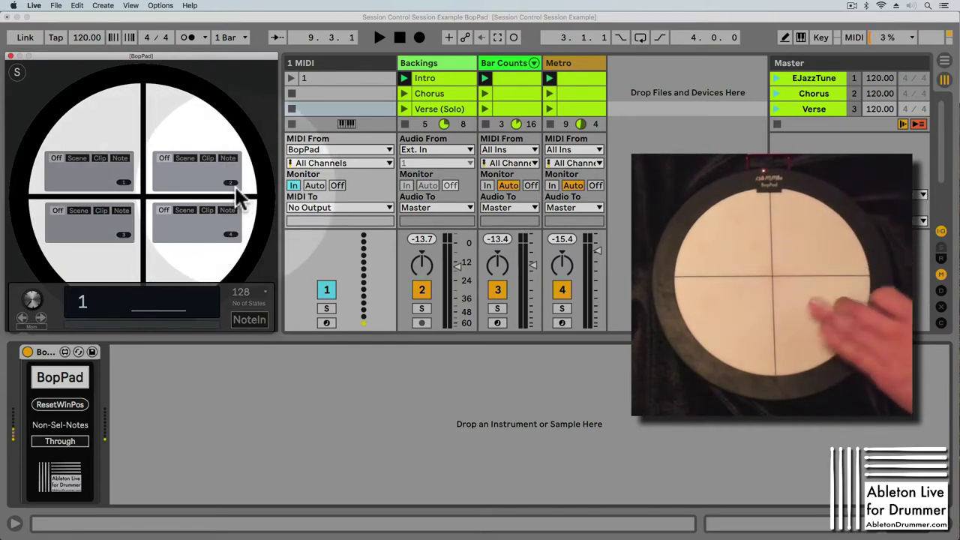
# Show the NoteIn settings again, relearn the input note of pad 4, and return to the pad assignment view.
pyautogui.click(253, 319)
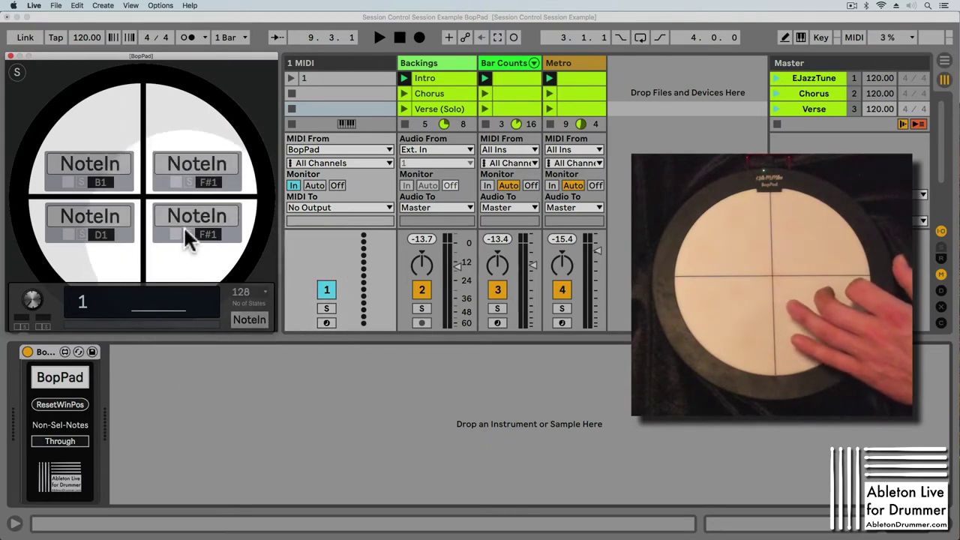
pyautogui.click(188, 234)
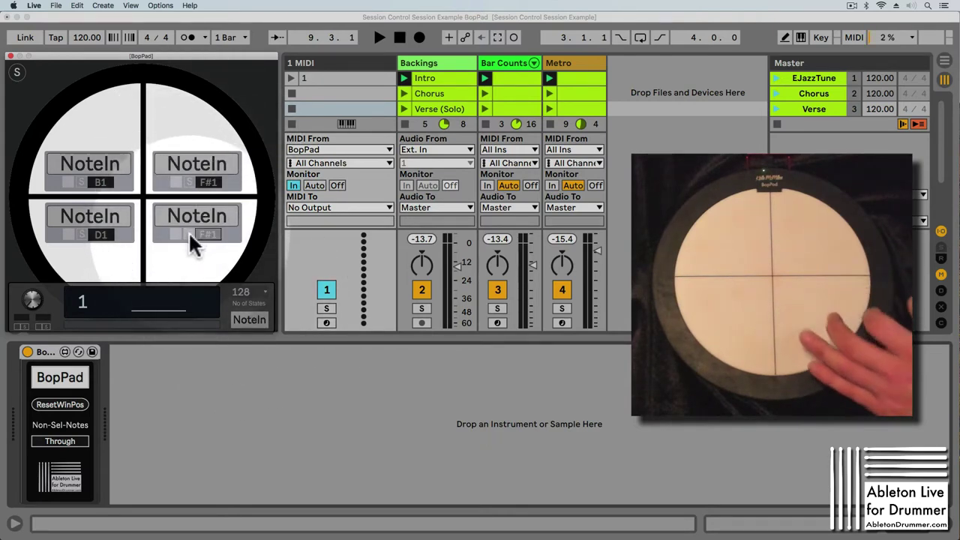
pyautogui.click(251, 319)
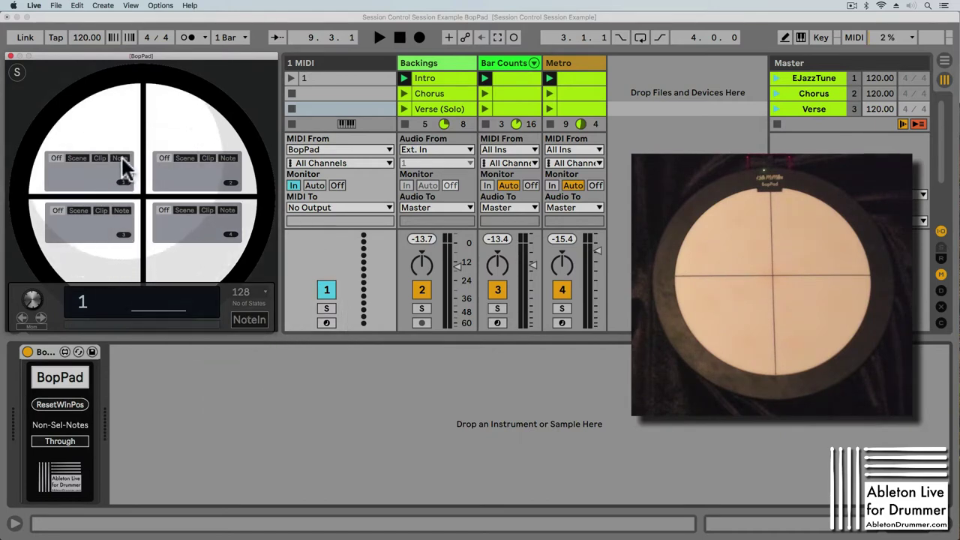
# Try Note mode on pad 1 and raise its output note from C1.
pyautogui.click(122, 158)
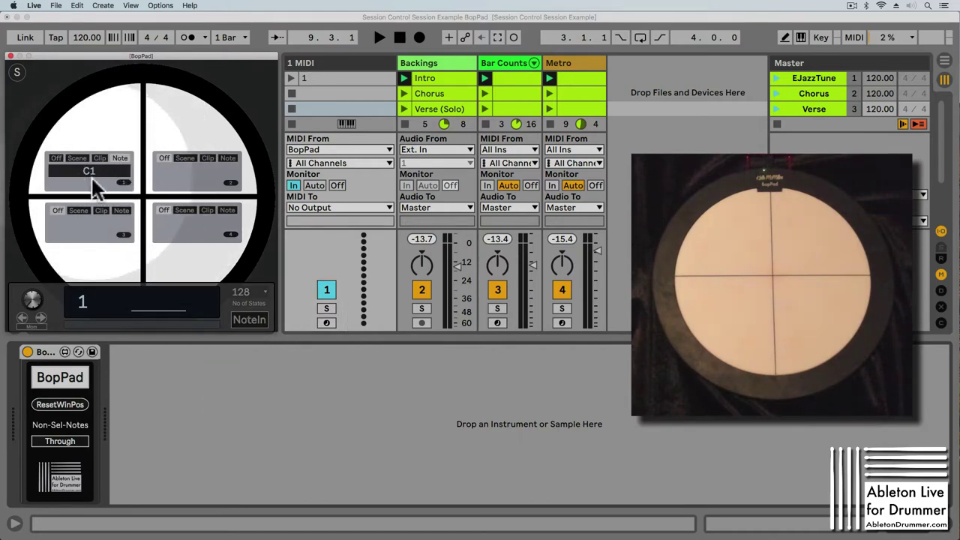
pyautogui.moveTo(95, 171); pyautogui.dragTo(95, 150)
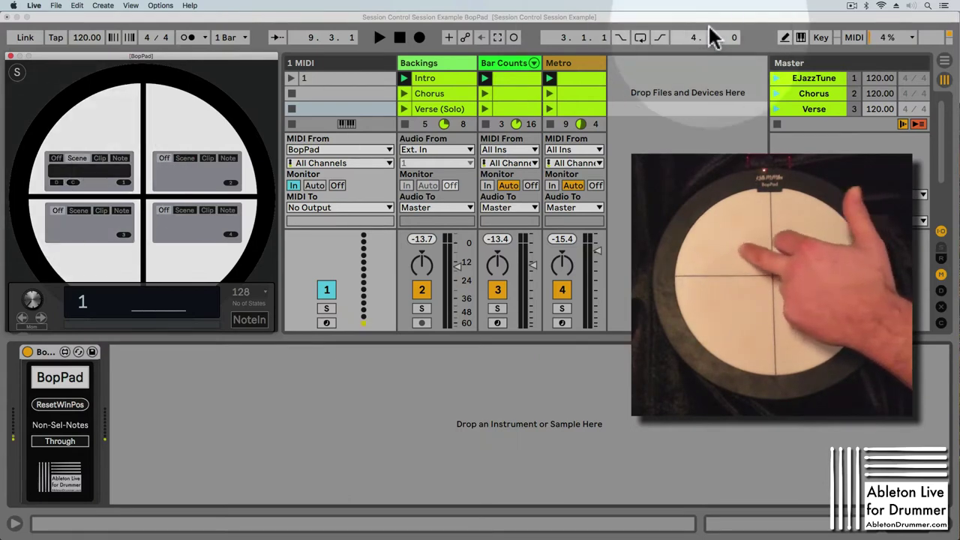
# Set pad 1 to Scene mode and assign the EJazzTune scene to it.
pyautogui.click(811, 75)
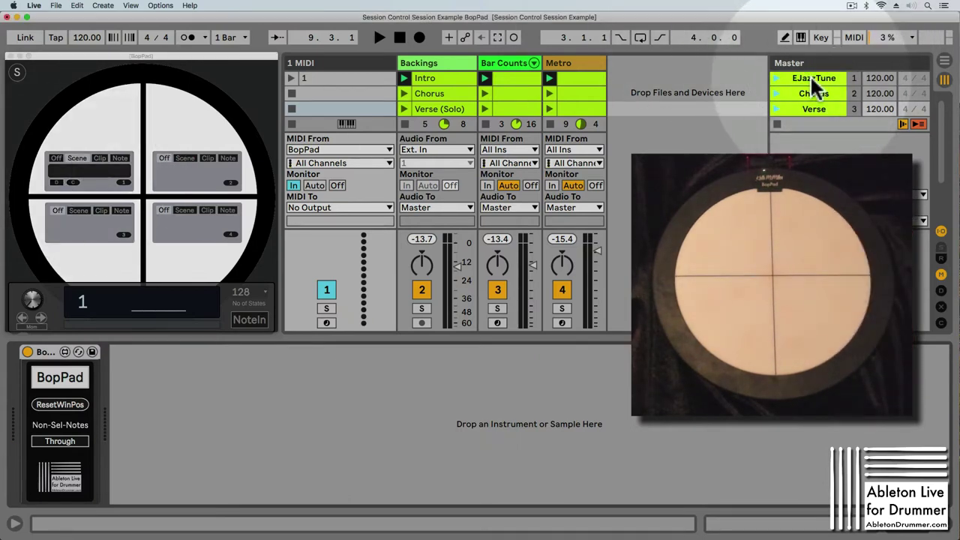
pyautogui.moveTo(66, 183); pyautogui.dragTo(55, 182)
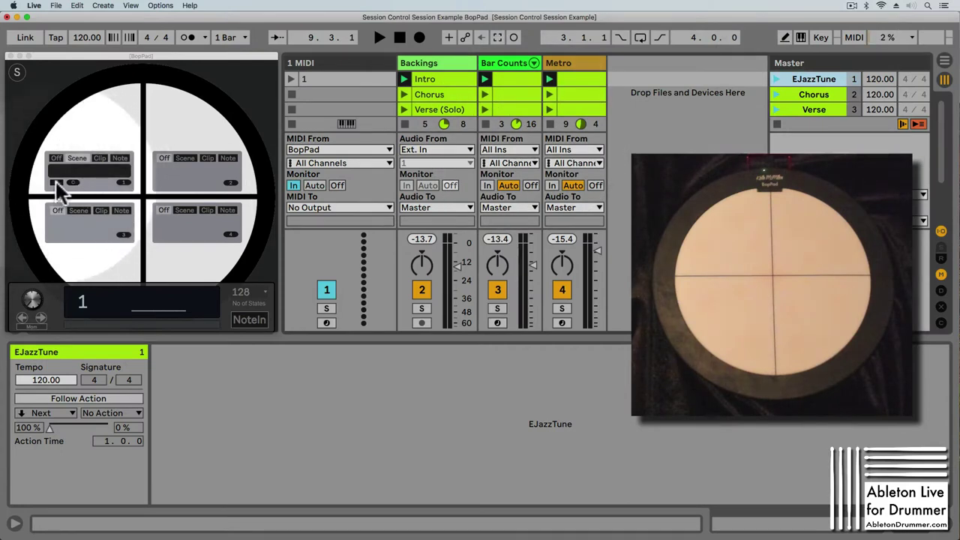
pyautogui.click(56, 182)
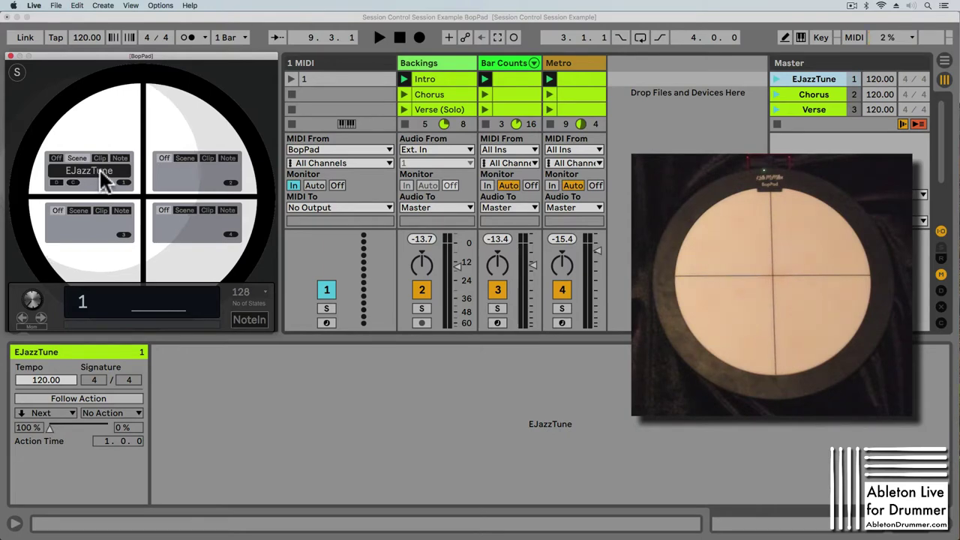
# Set pads 2 and 3 to Scene mode, assigning the Chorus scene to pad 2 and the Verse scene to pad 3.
pyautogui.click(817, 94)
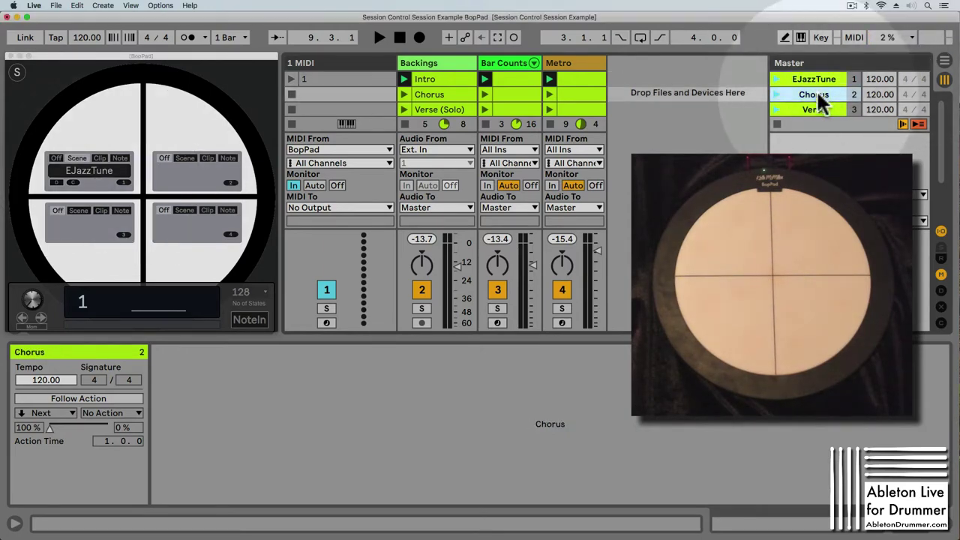
pyautogui.click(189, 160)
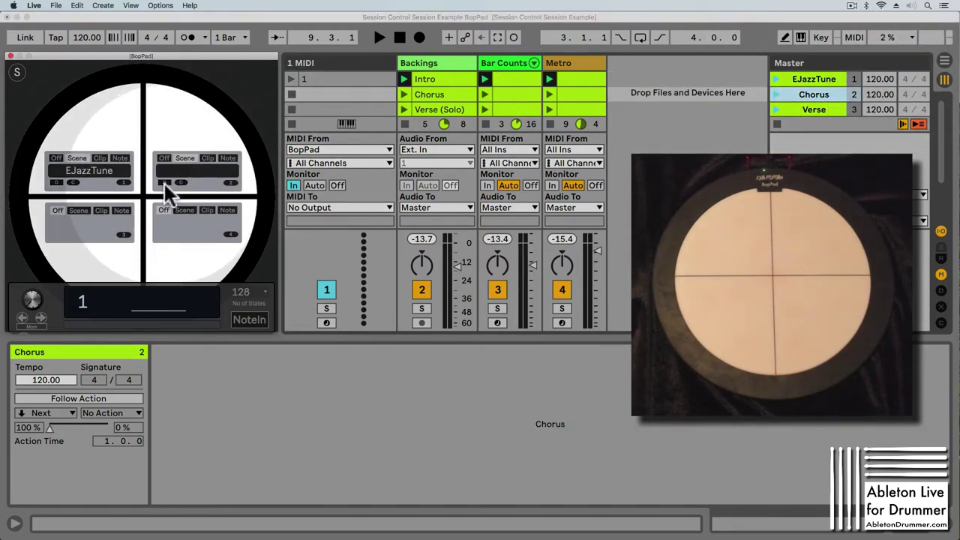
pyautogui.click(78, 209)
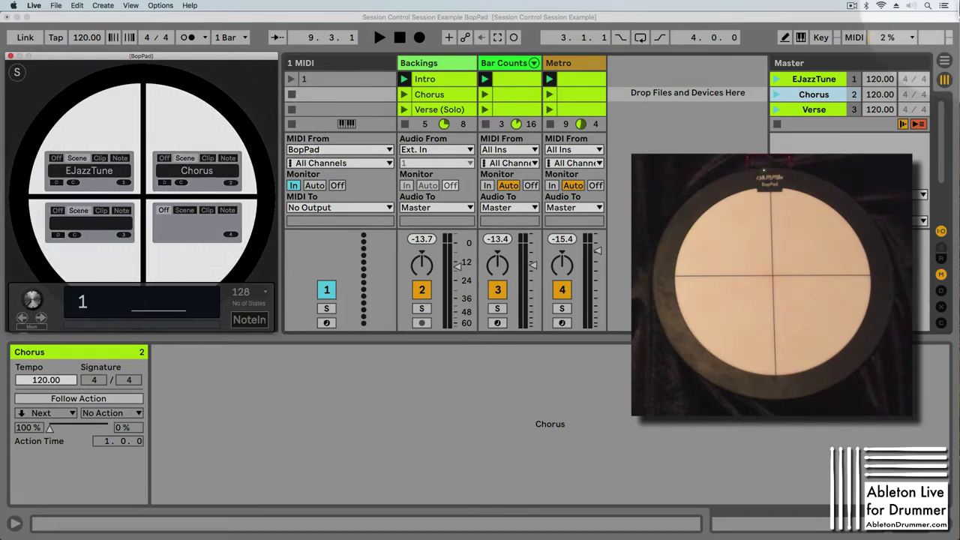
pyautogui.click(816, 105)
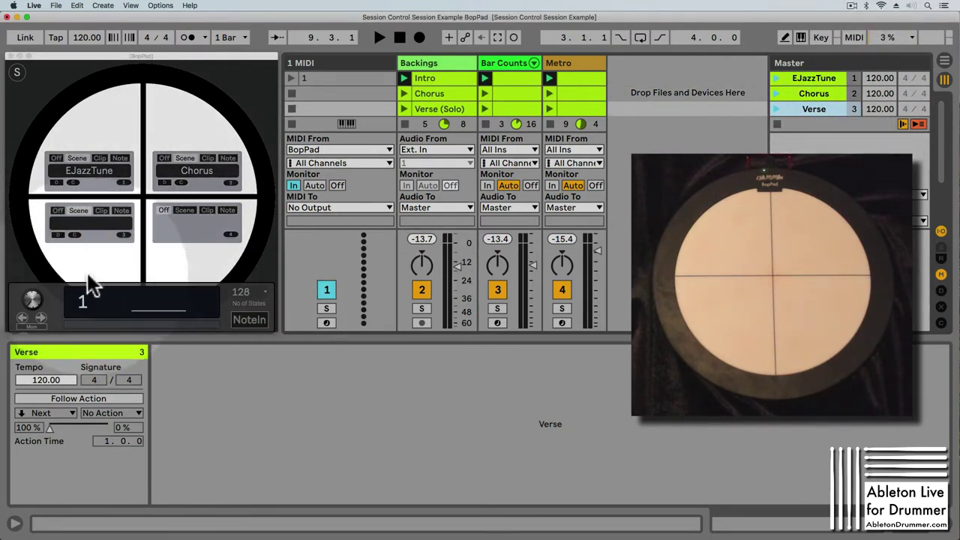
pyautogui.click(56, 231)
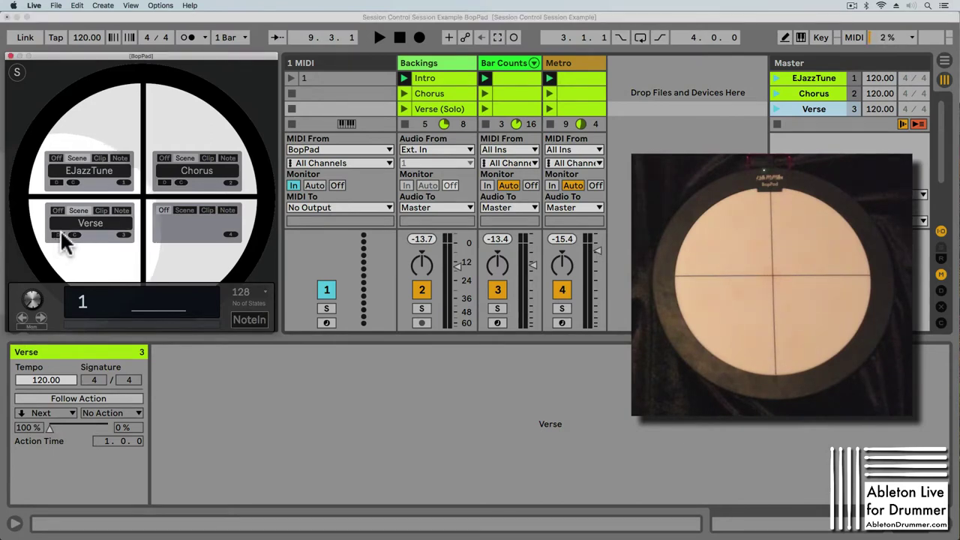
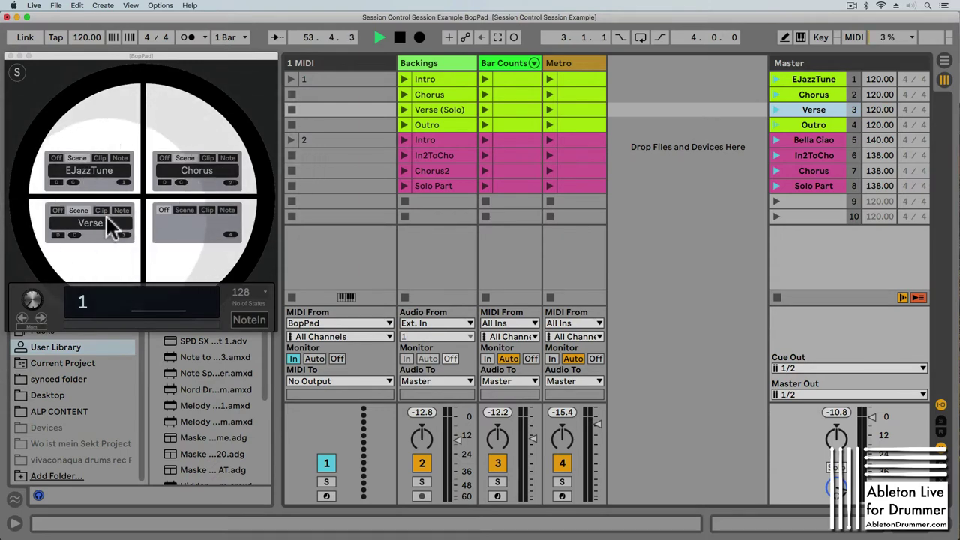
# Switch the BopPad device to state 2 and assign the Bella Ciao scene to pad 1.
pyautogui.click(41, 318)
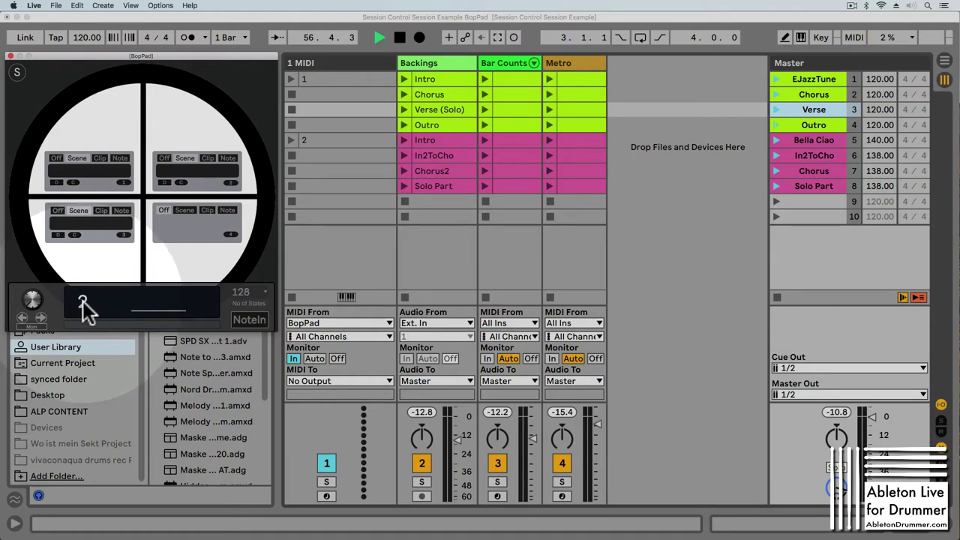
pyautogui.click(819, 141)
pyautogui.doubleClick(819, 141)
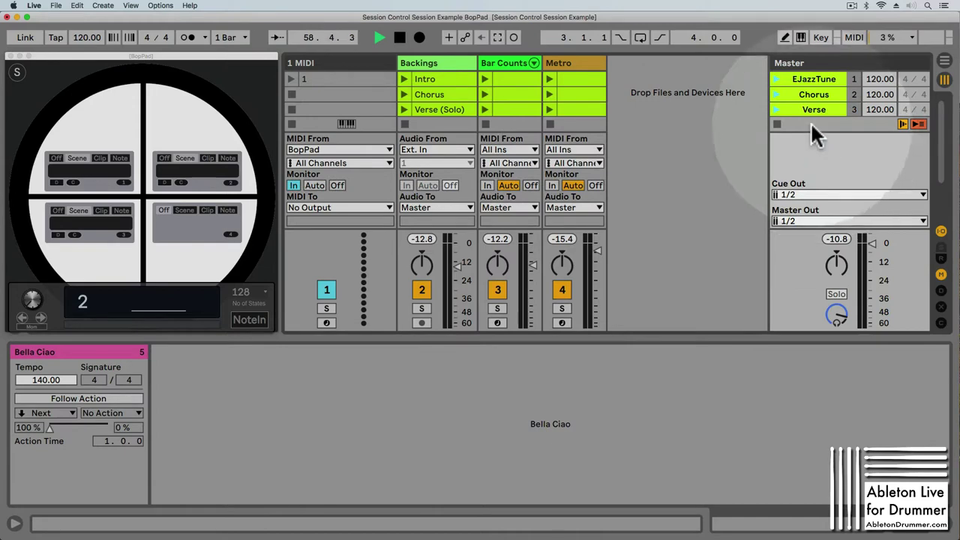
pyautogui.press('super+alt+l')
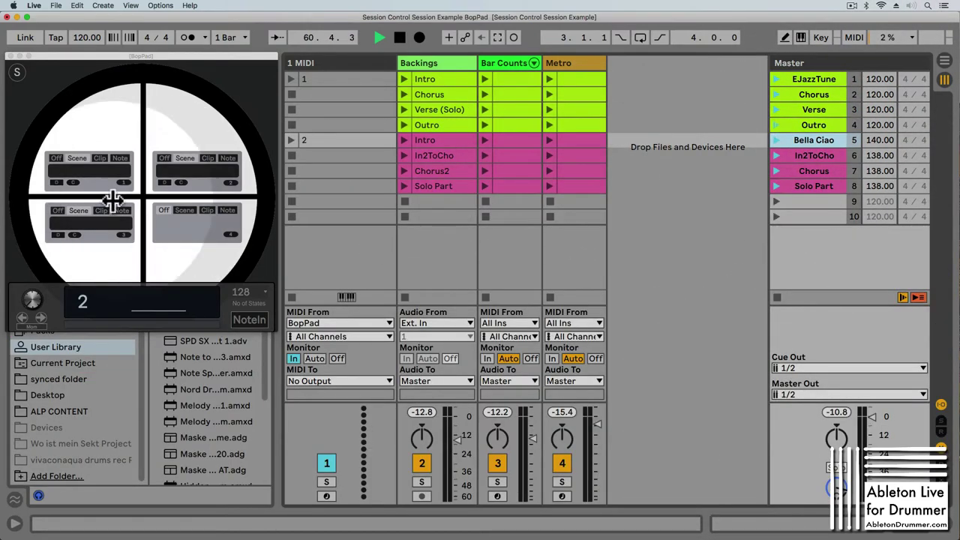
pyautogui.click(60, 189)
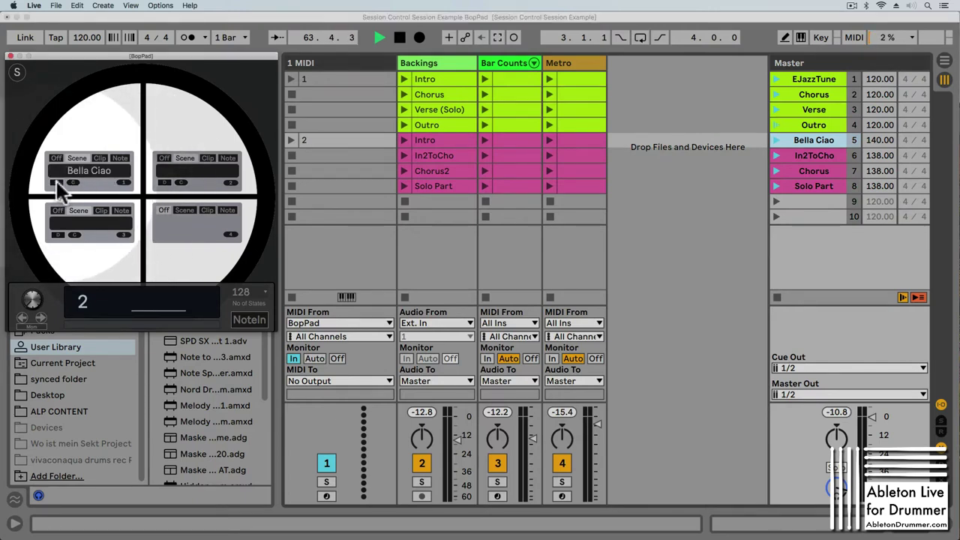
# Assign the In2ToCho scene to pad 2 and the pink Chorus scene in row 7 to pad 3 of state 2.
pyautogui.click(804, 153)
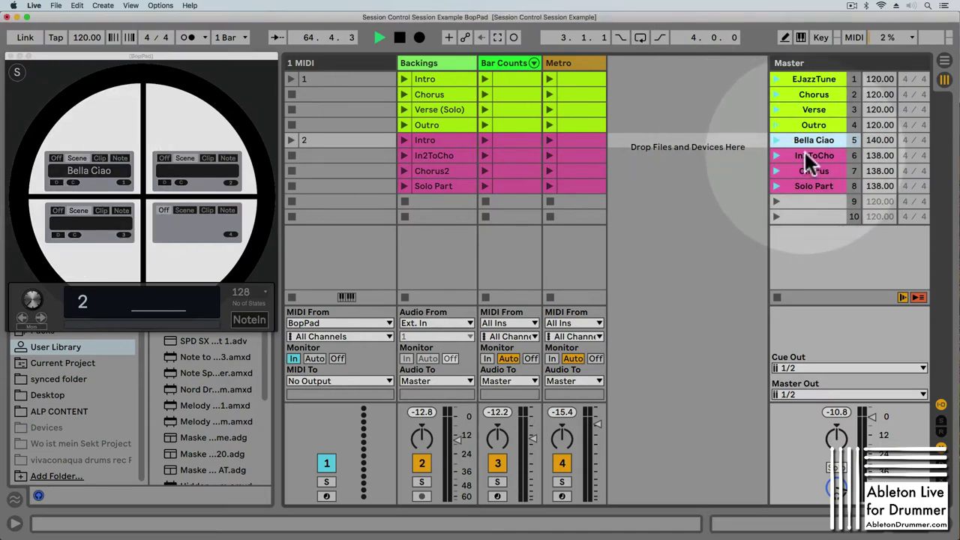
pyautogui.click(805, 152)
pyautogui.click(171, 187)
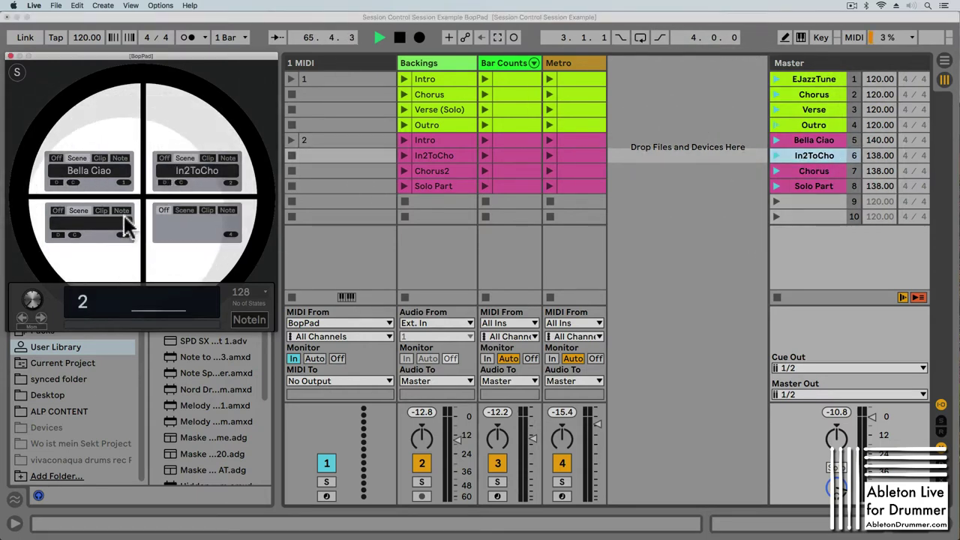
pyautogui.click(802, 171)
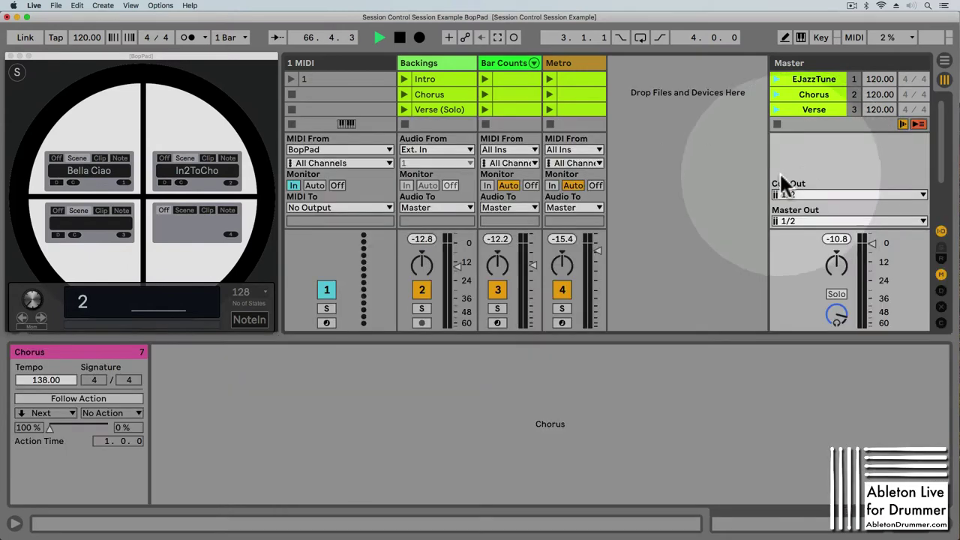
pyautogui.moveTo(604, 335); pyautogui.dragTo(620, 497)
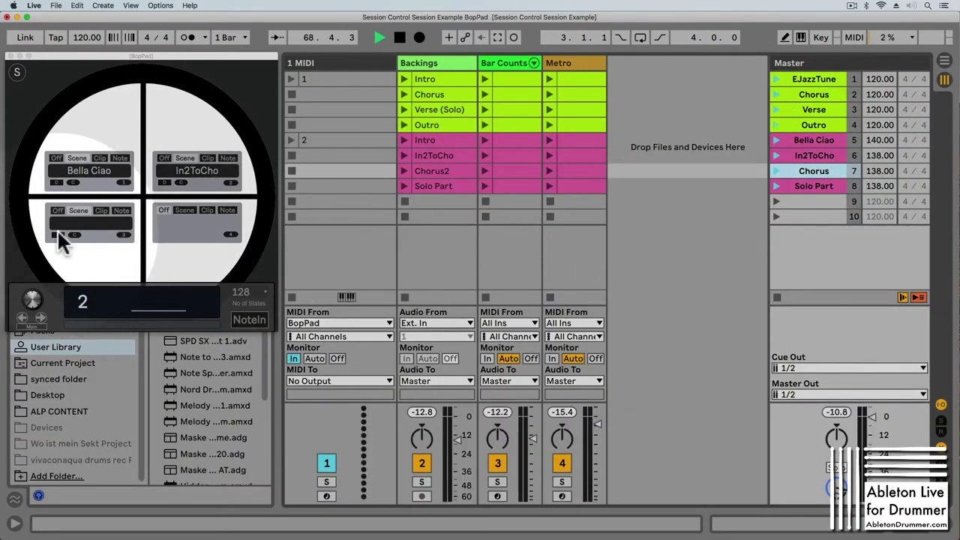
pyautogui.click(54, 234)
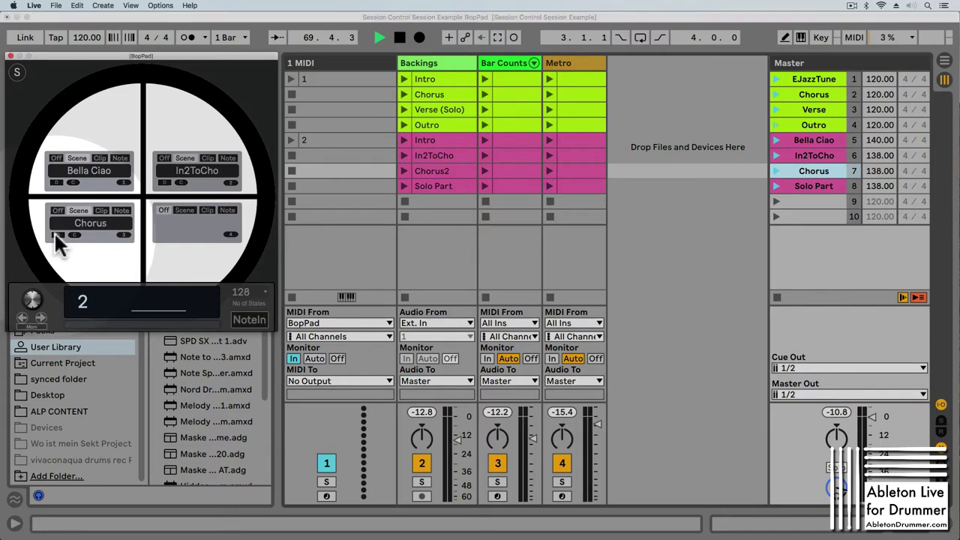
# Switch back and forth between states 1 and 2 to compare their scene assignments, finishing on state 2.
pyautogui.click(42, 317)
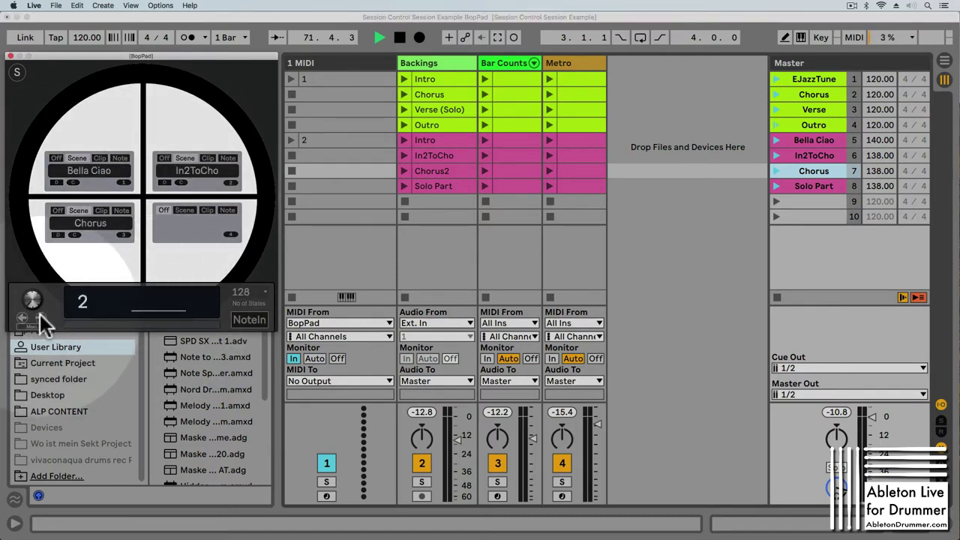
pyautogui.click(22, 317)
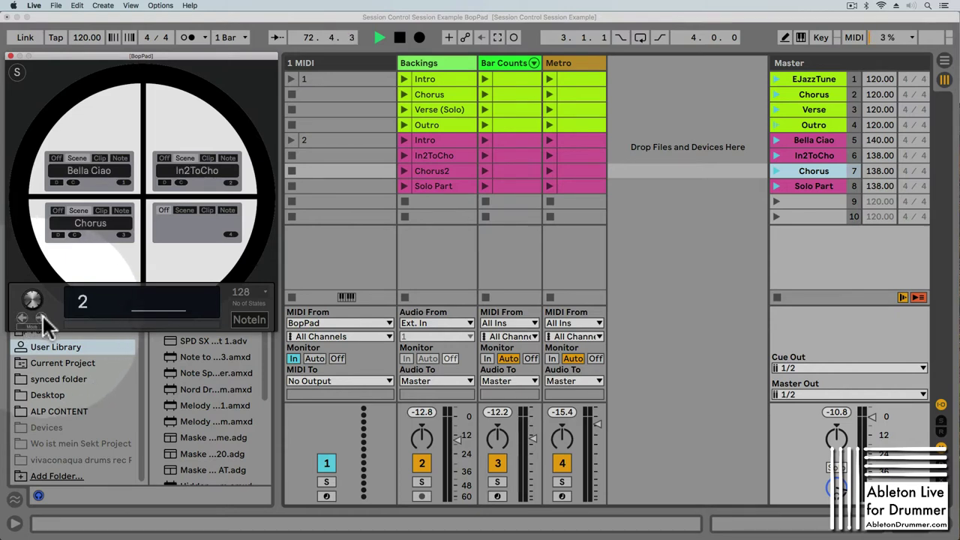
pyautogui.click(22, 317)
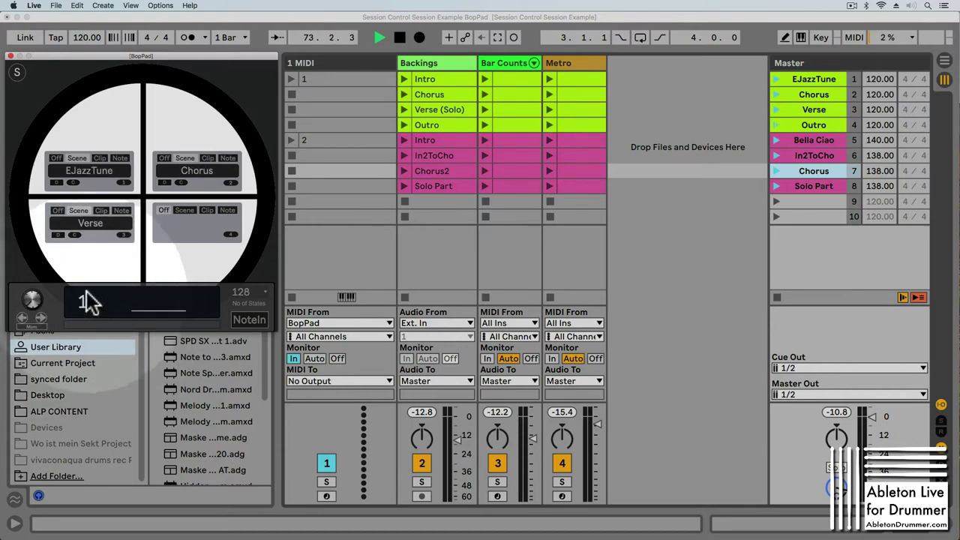
pyautogui.click(41, 316)
pyautogui.click(24, 316)
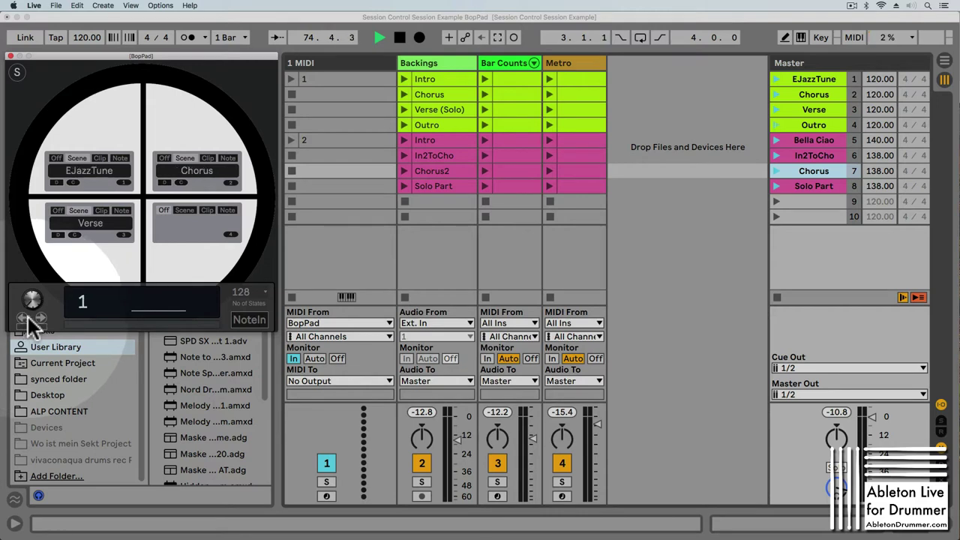
pyautogui.click(42, 317)
pyautogui.click(22, 316)
pyautogui.click(38, 318)
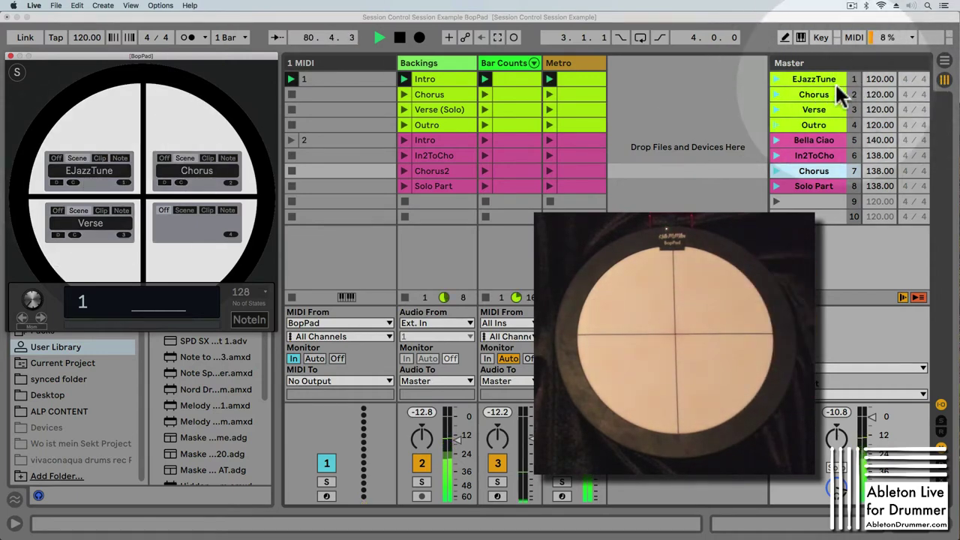
pyautogui.click(40, 317)
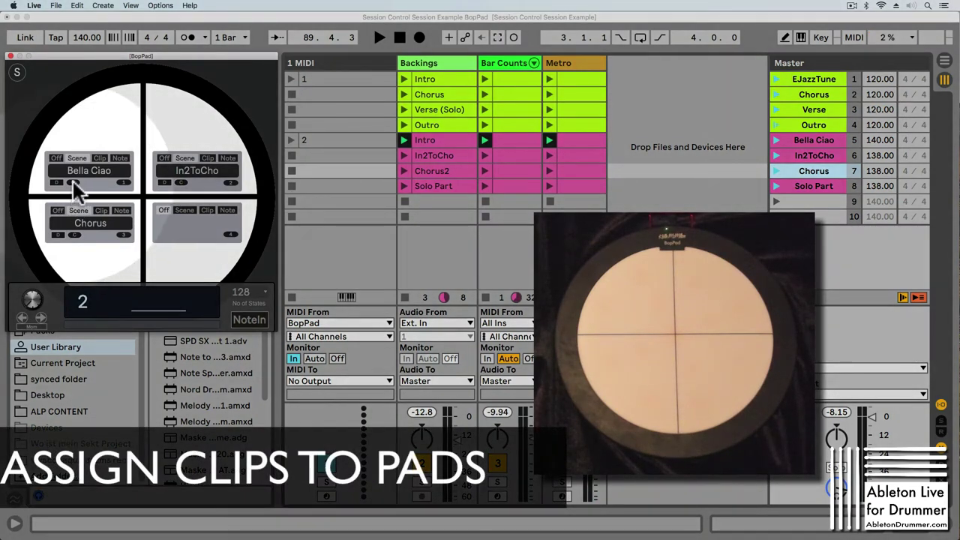
# Clear the scene assignments of pads 1 to 3 in states 2 and 1, and set those pads to Clip mode in state 1.
pyautogui.click(72, 181)
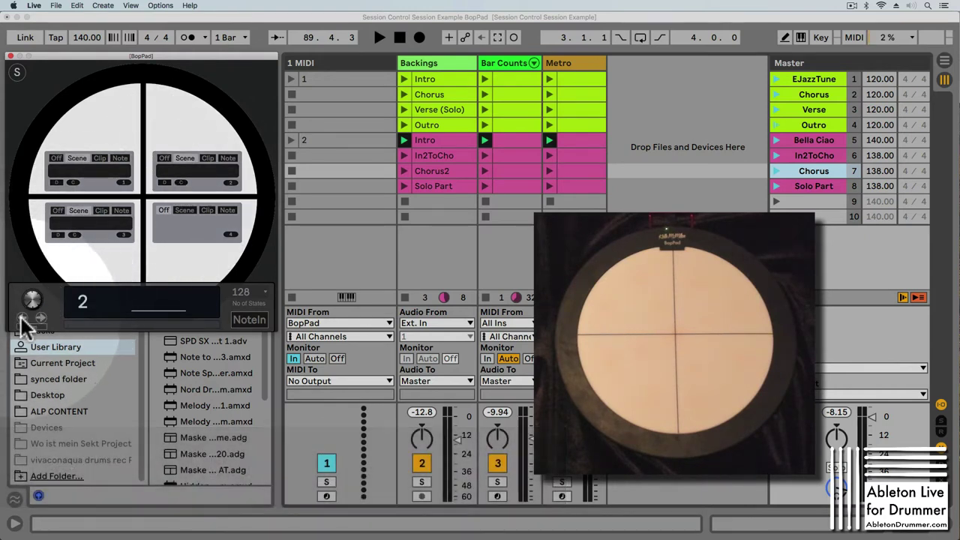
pyautogui.scroll(-1, 32, 301)
pyautogui.click(72, 182)
pyautogui.click(180, 182)
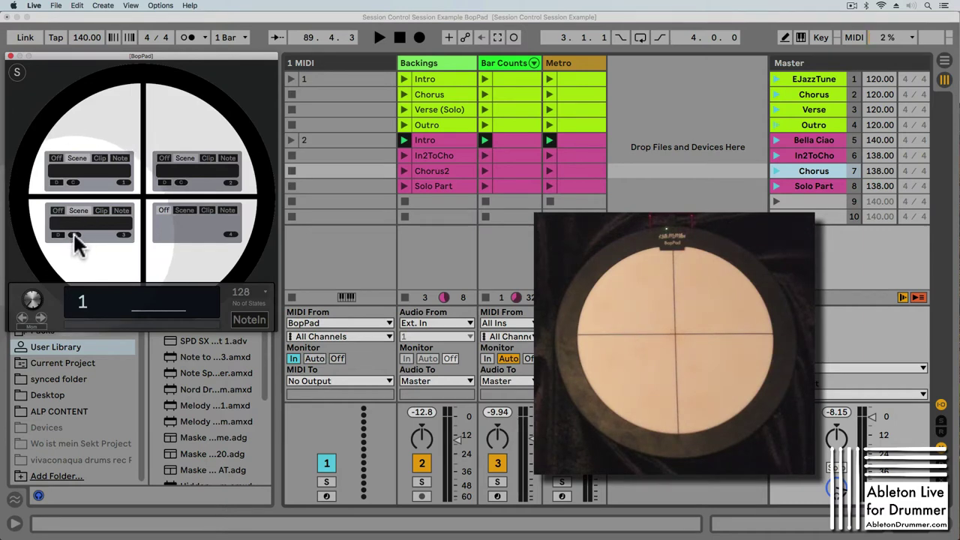
pyautogui.click(210, 159)
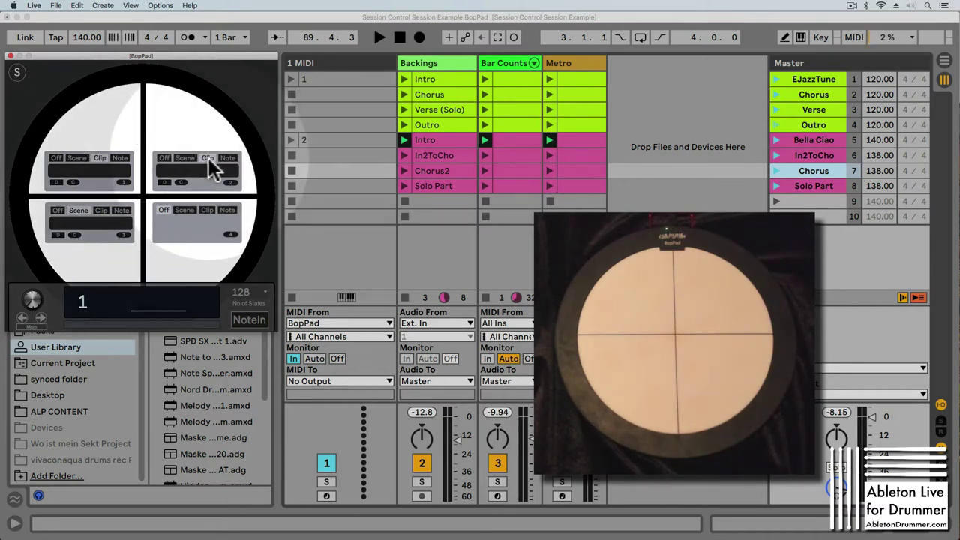
pyautogui.click(102, 212)
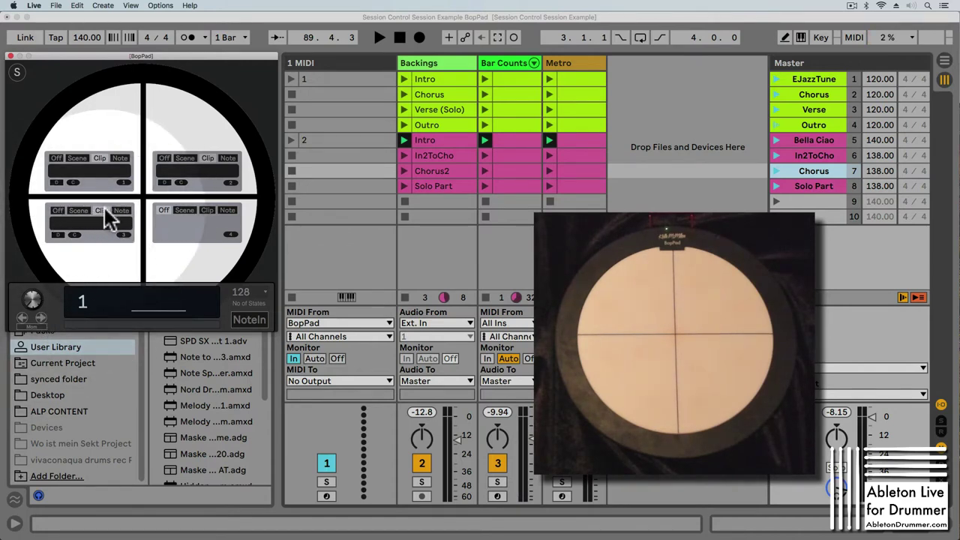
pyautogui.click(23, 318)
pyautogui.click(42, 320)
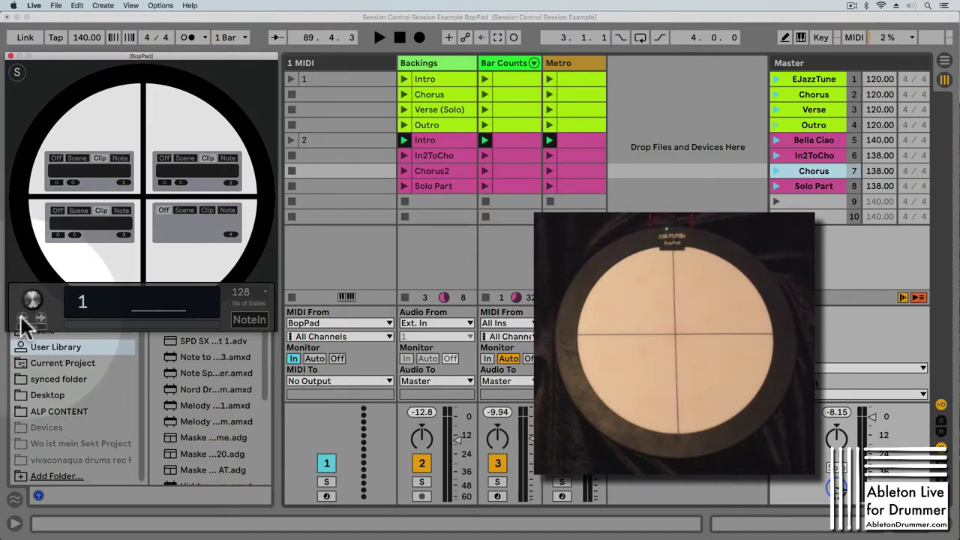
pyautogui.click(23, 319)
pyautogui.click(23, 319)
pyautogui.click(23, 319)
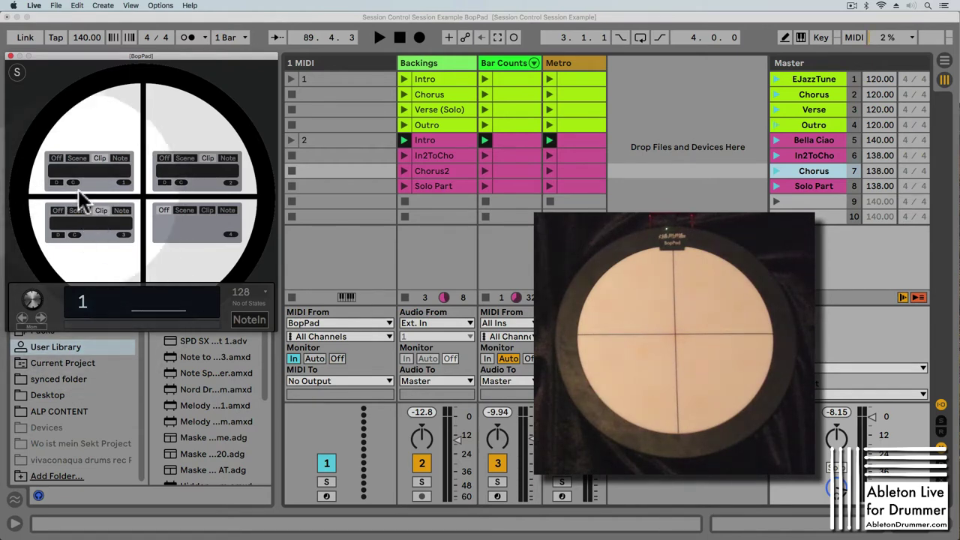
# Assign the green Intro clip from the Backings track to pad 1 of state 1.
pyautogui.click(449, 77)
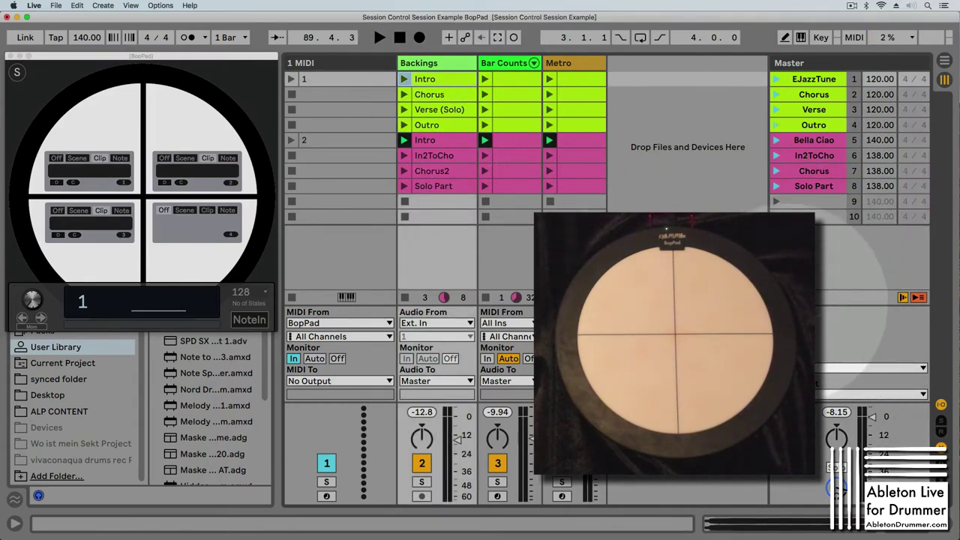
pyautogui.click(444, 95)
pyautogui.click(448, 107)
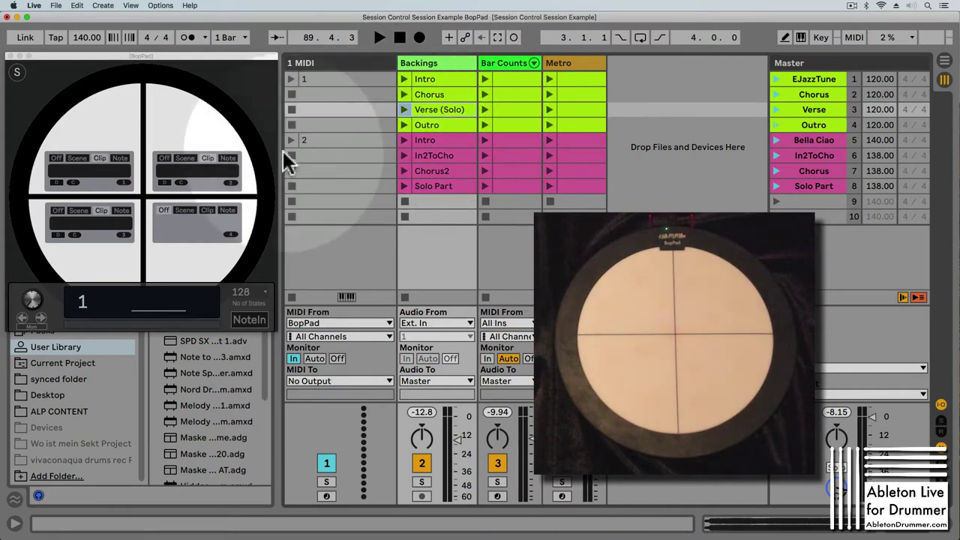
pyautogui.click(430, 75)
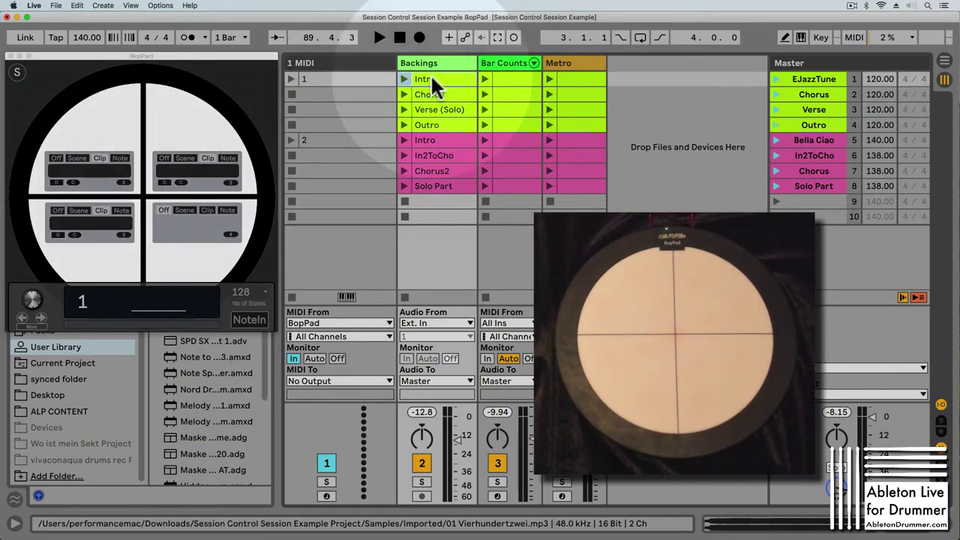
pyautogui.click(60, 188)
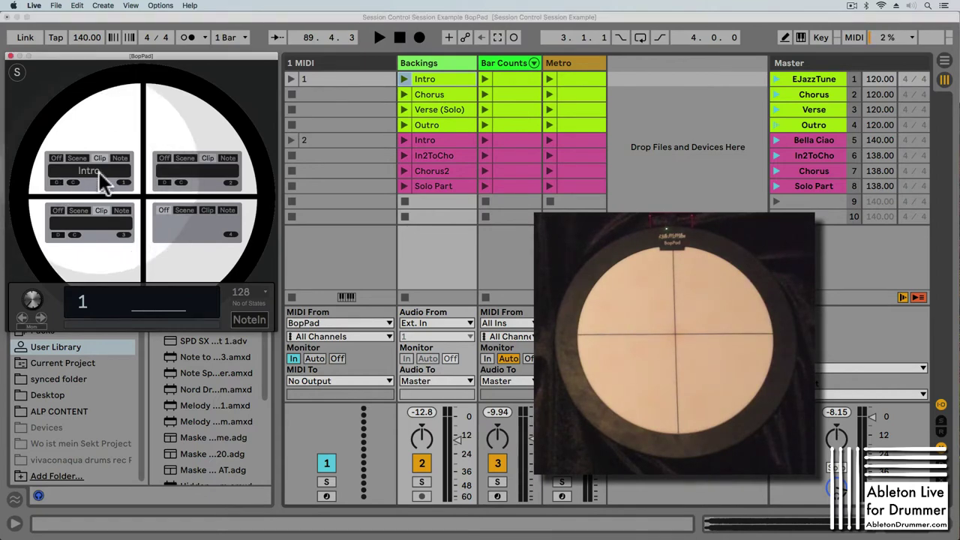
# Assign the Backings track's green Chorus clip to pad 2 and its Verse (Solo) clip to pad 3.
pyautogui.doubleClick(435, 92)
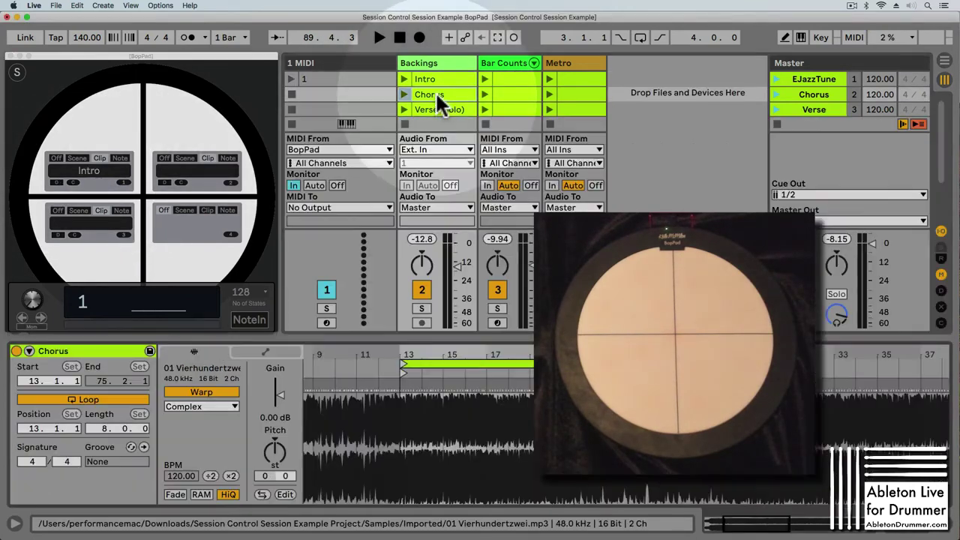
pyautogui.click(170, 187)
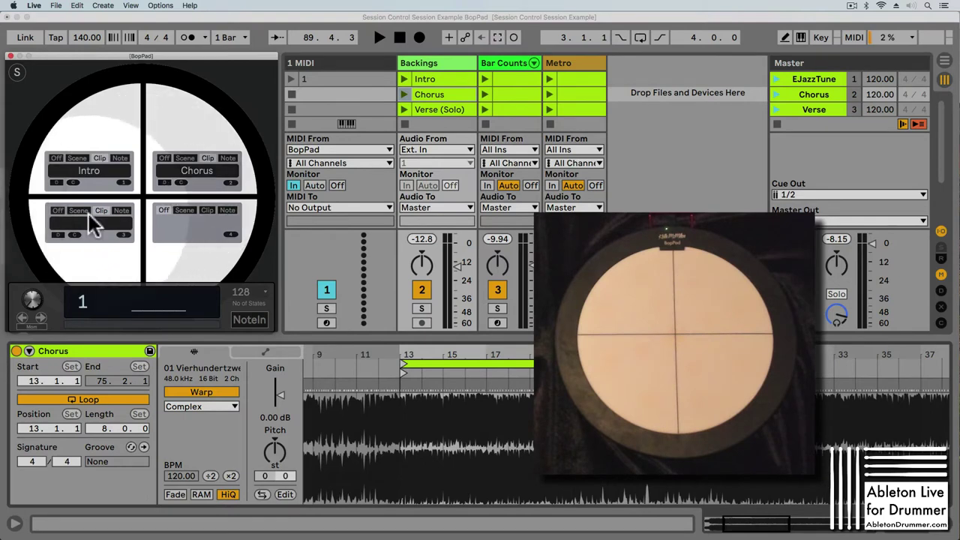
pyautogui.click(442, 107)
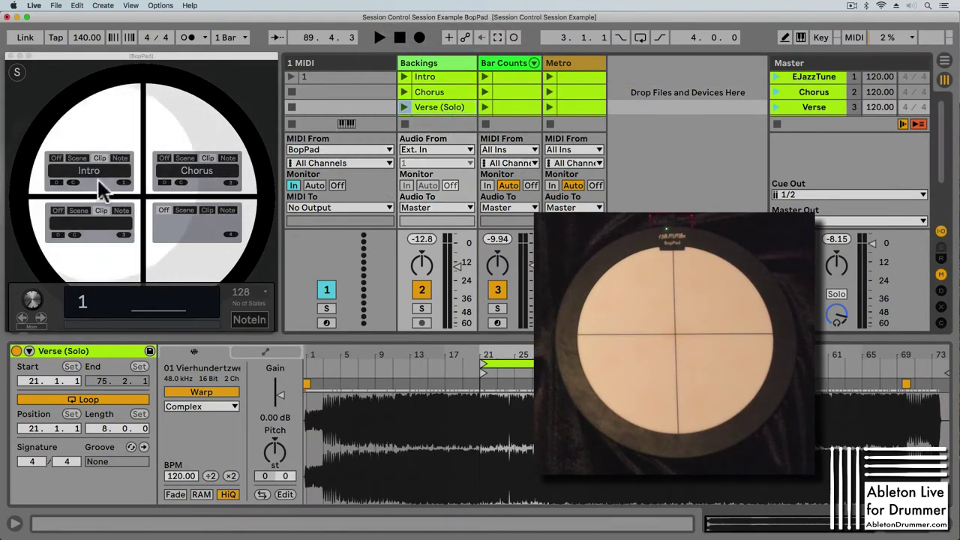
pyautogui.click(55, 233)
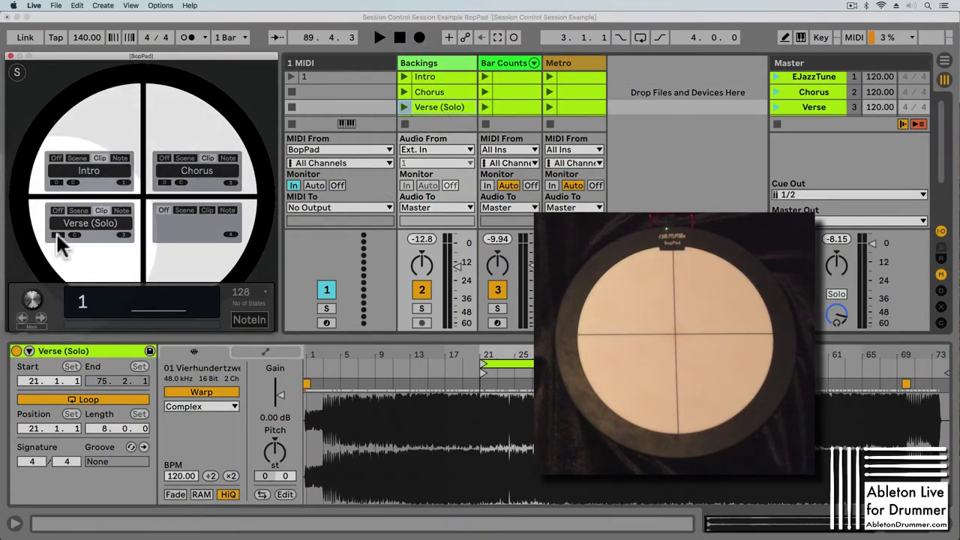
# Switch to state 2 and assign the magenta Intro clip from the Backings track to pad 1.
pyautogui.click(469, 346)
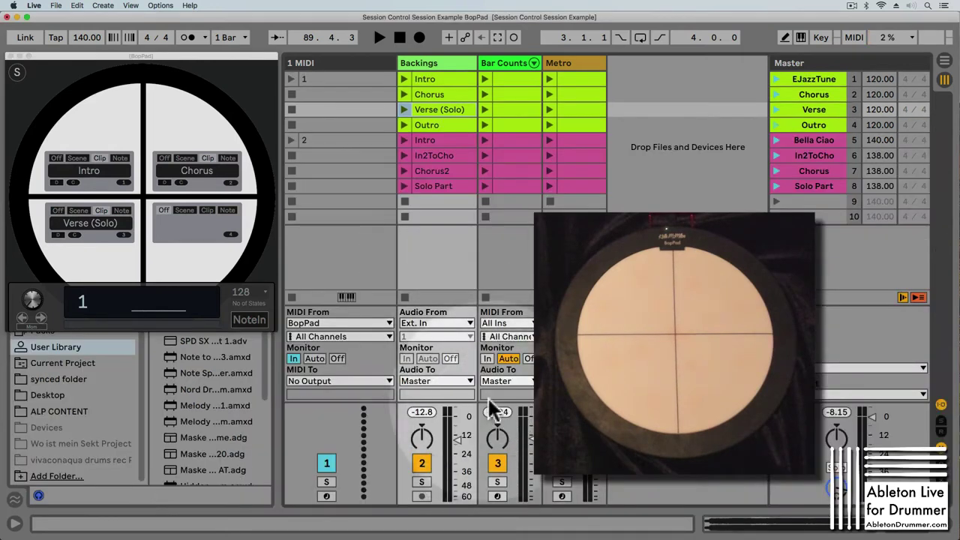
pyautogui.click(42, 319)
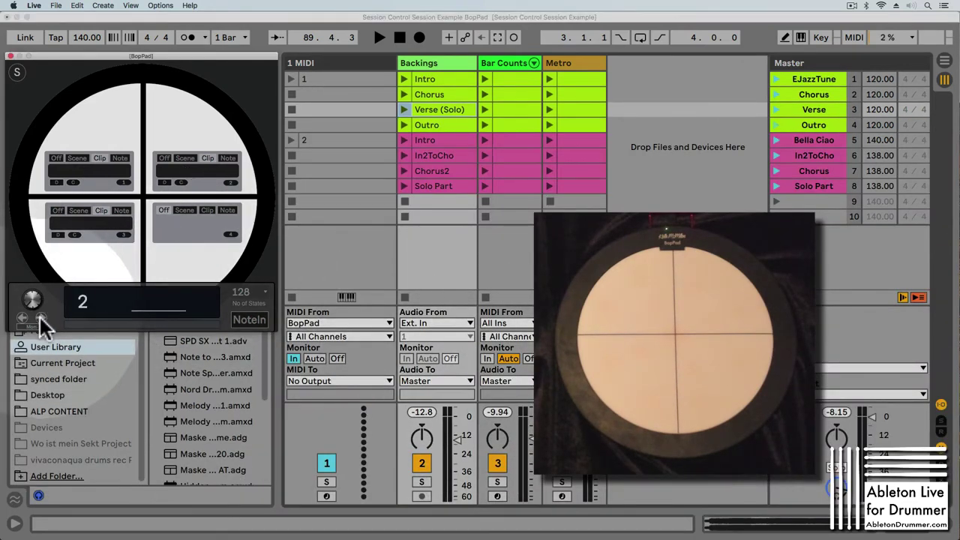
pyautogui.click(38, 319)
pyautogui.click(446, 141)
pyautogui.doubleClick(448, 142)
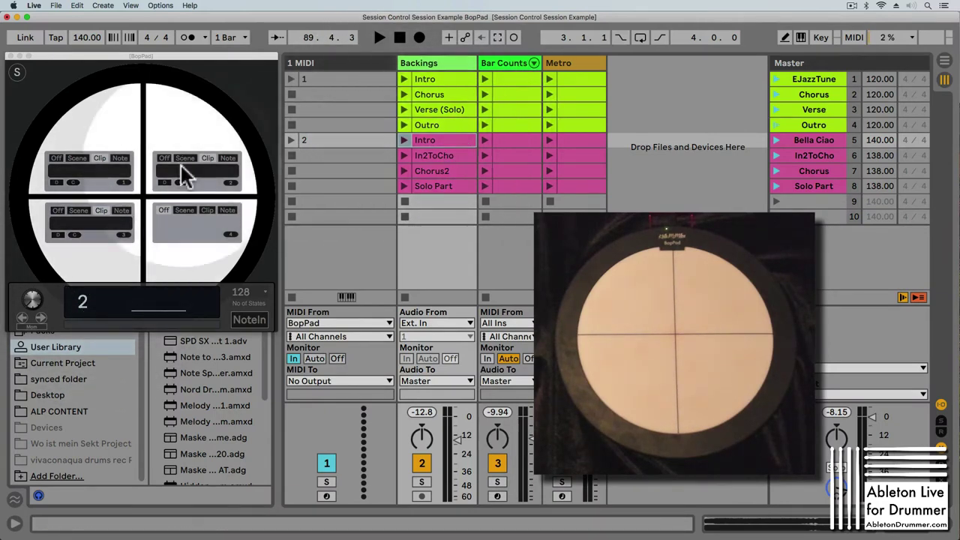
pyautogui.click(58, 182)
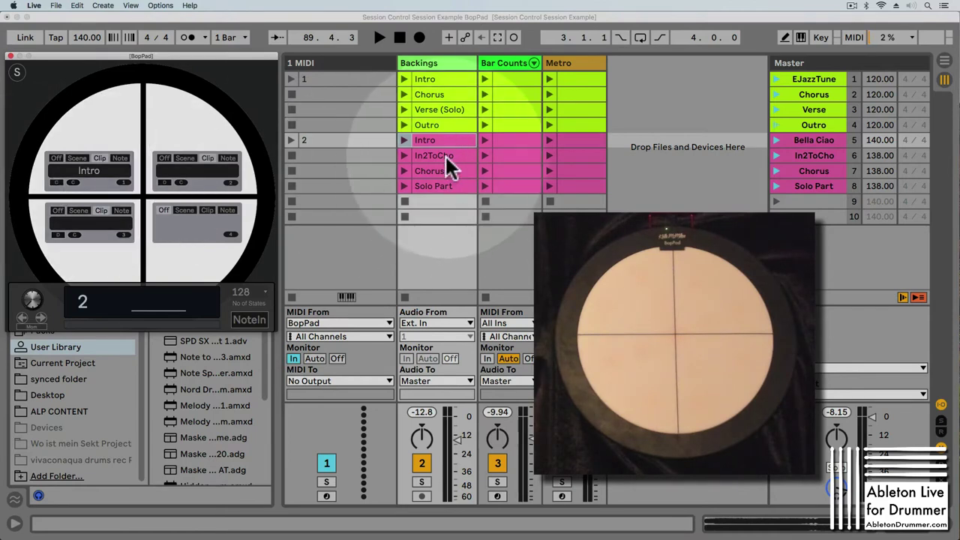
# Assign the Backings track's In2ToCho clip to pad 2 and its Chorus2 clip to pad 3 of state 2.
pyautogui.click(446, 158)
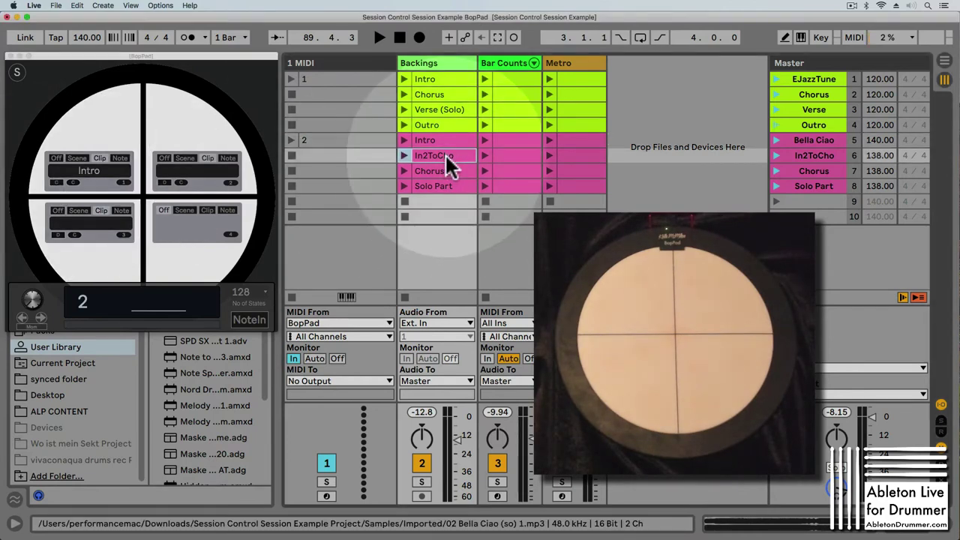
pyautogui.click(166, 185)
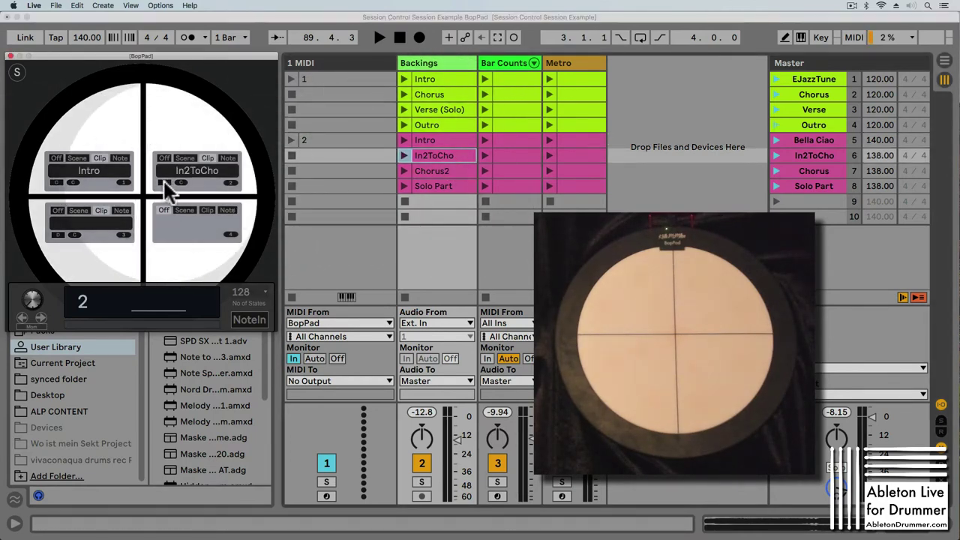
pyautogui.doubleClick(442, 172)
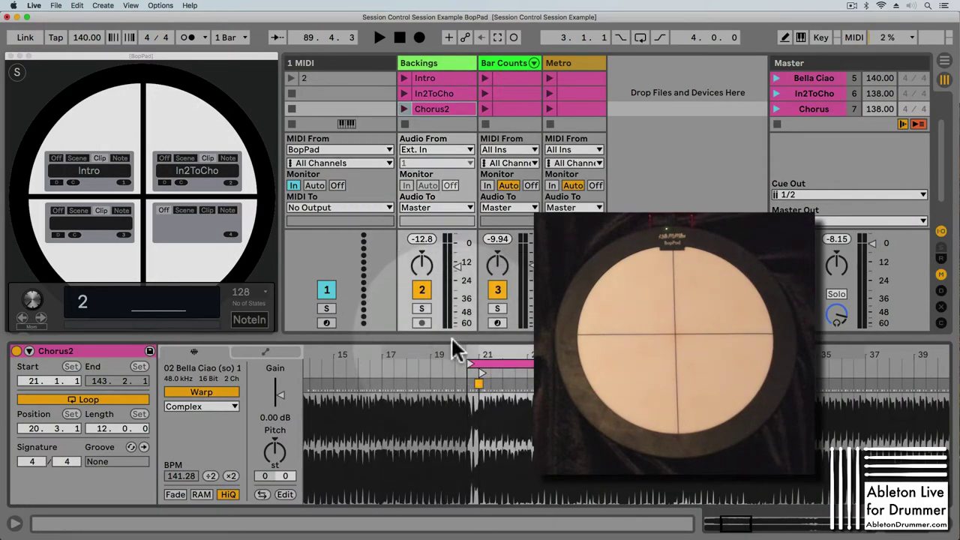
pyautogui.moveTo(456, 348); pyautogui.dragTo(457, 450)
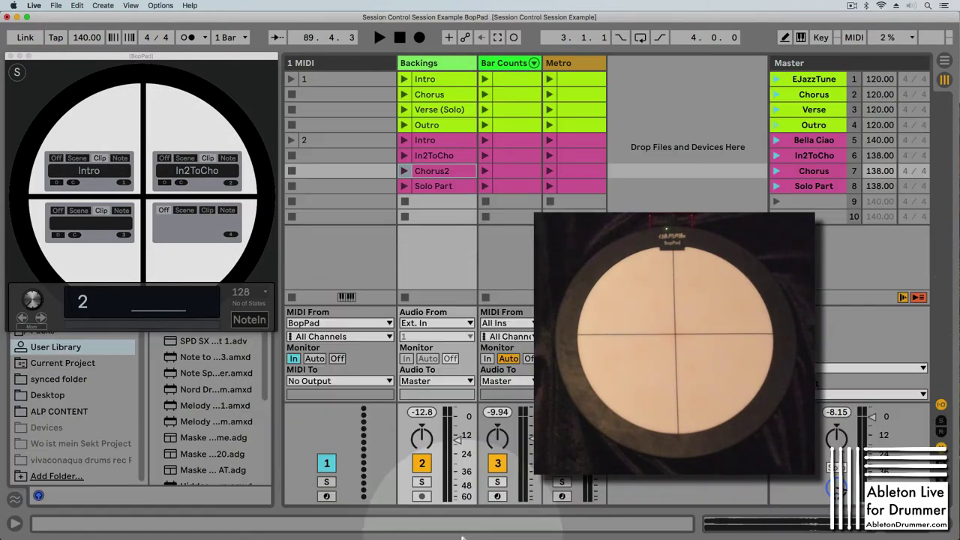
pyautogui.click(59, 235)
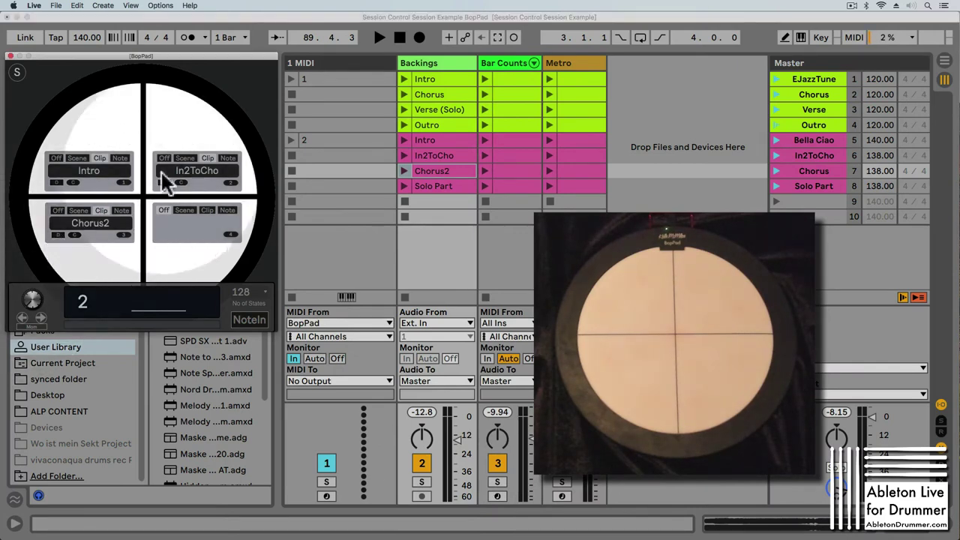
# Recall state 1 and return to state 2 to test the clips assigned to the pads.
pyautogui.click(424, 148)
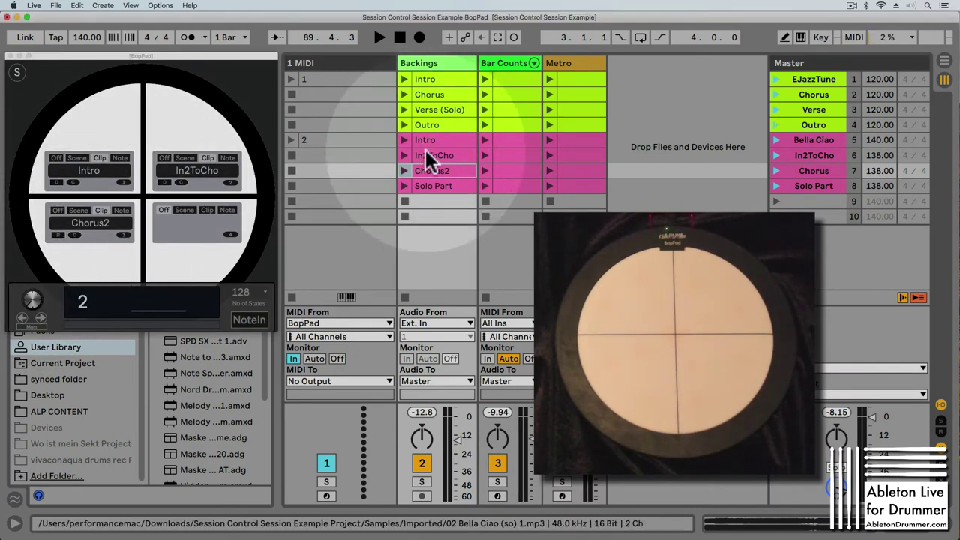
pyautogui.click(22, 317)
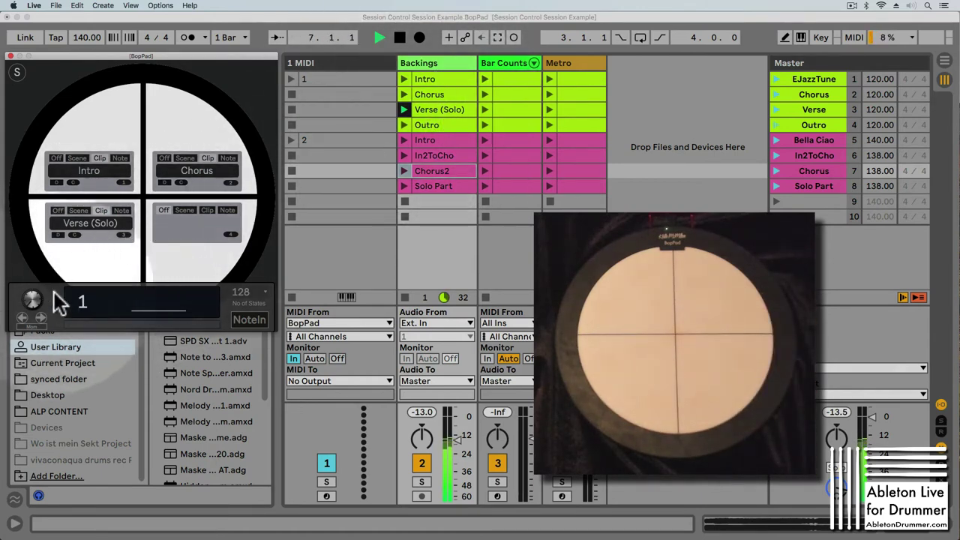
pyautogui.click(41, 318)
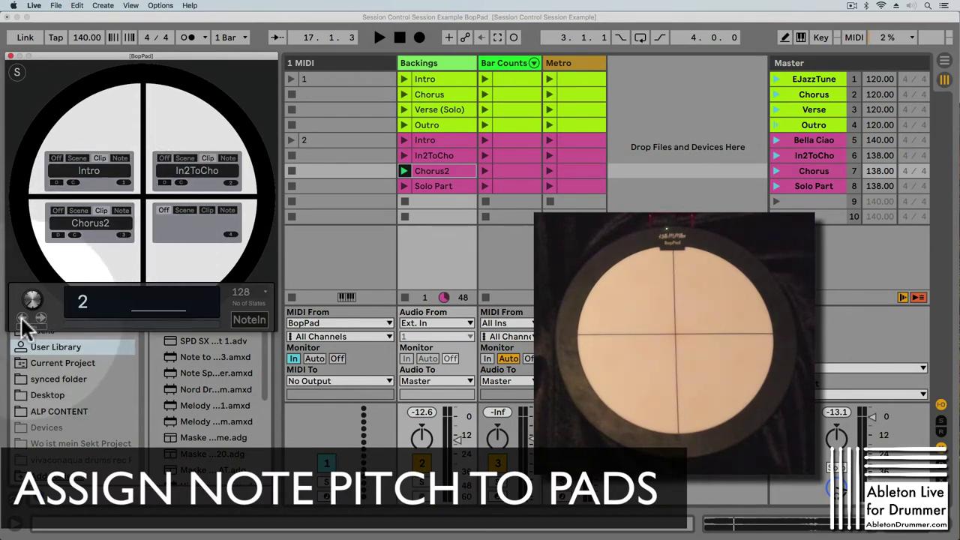
# Set pads 1 to 3 to Note mode, give pad 1 the pitch G2 in state 1, and return to state 2.
pyautogui.click(120, 158)
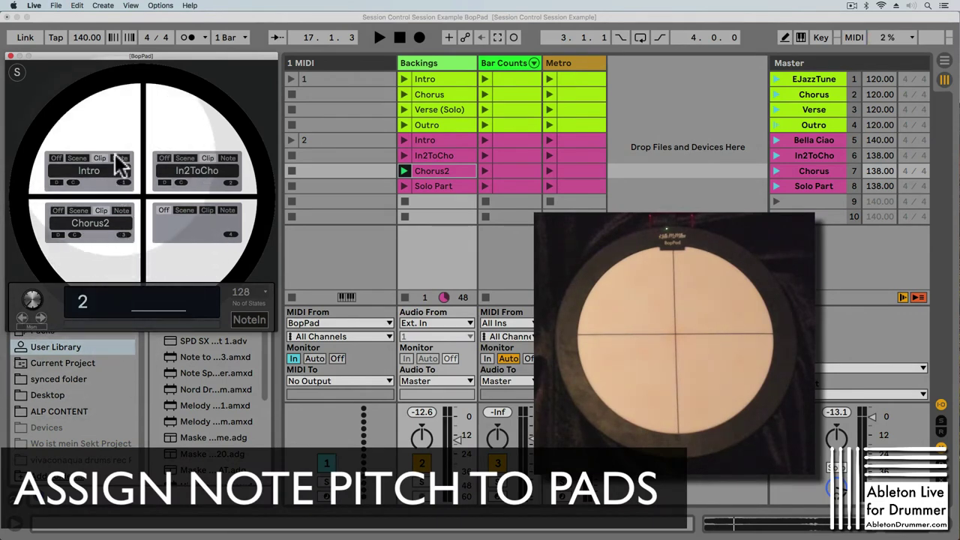
pyautogui.click(228, 158)
pyautogui.click(121, 210)
pyautogui.click(23, 319)
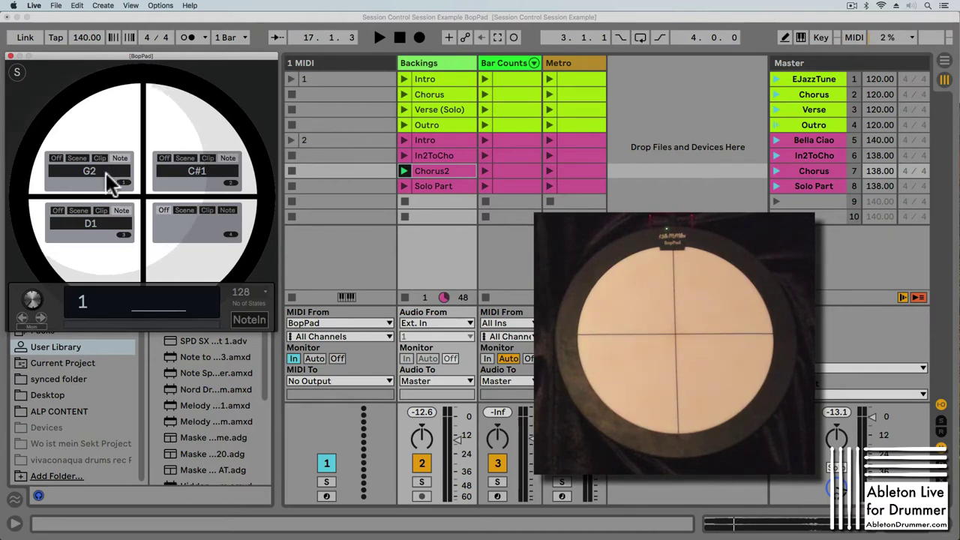
pyautogui.click(41, 317)
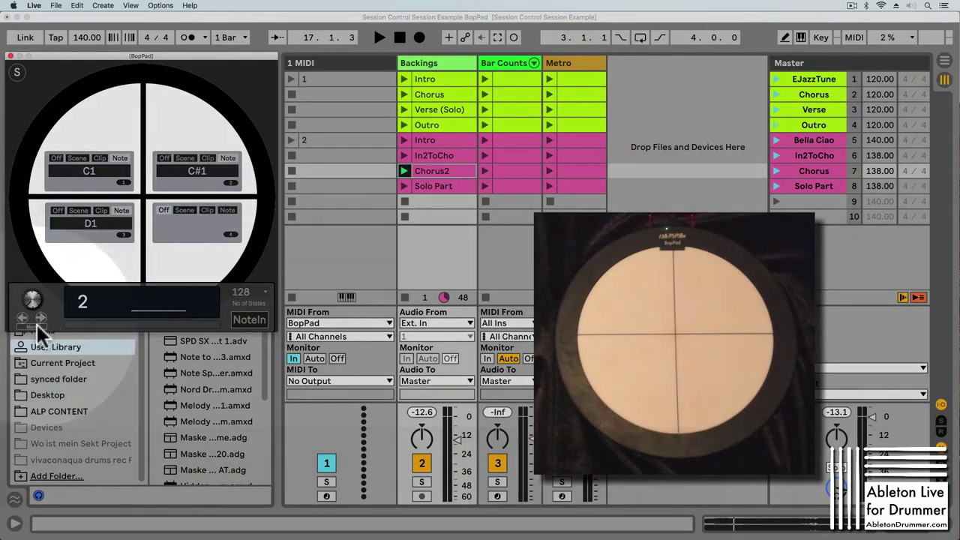
# Set pads 1, 2 and 3 back to Clip mode.
pyautogui.click(100, 158)
pyautogui.click(208, 158)
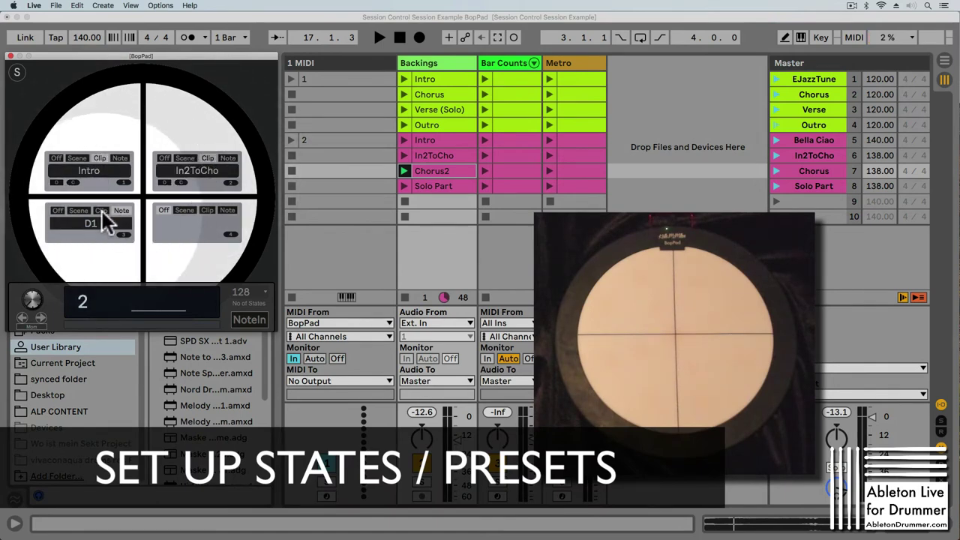
pyautogui.click(101, 210)
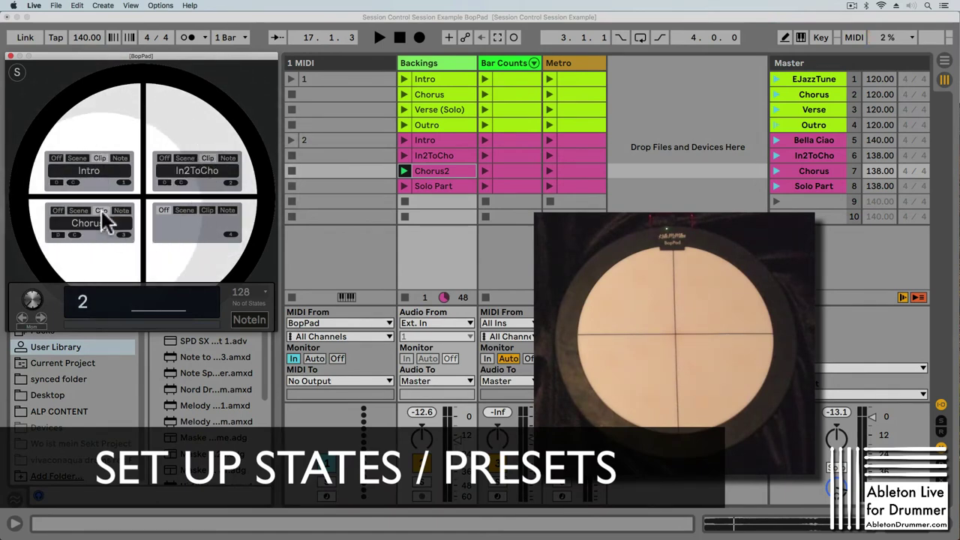
# Switch back and forth between states 1 and 2 to compare their clip assignments, finishing on state 2.
pyautogui.click(23, 317)
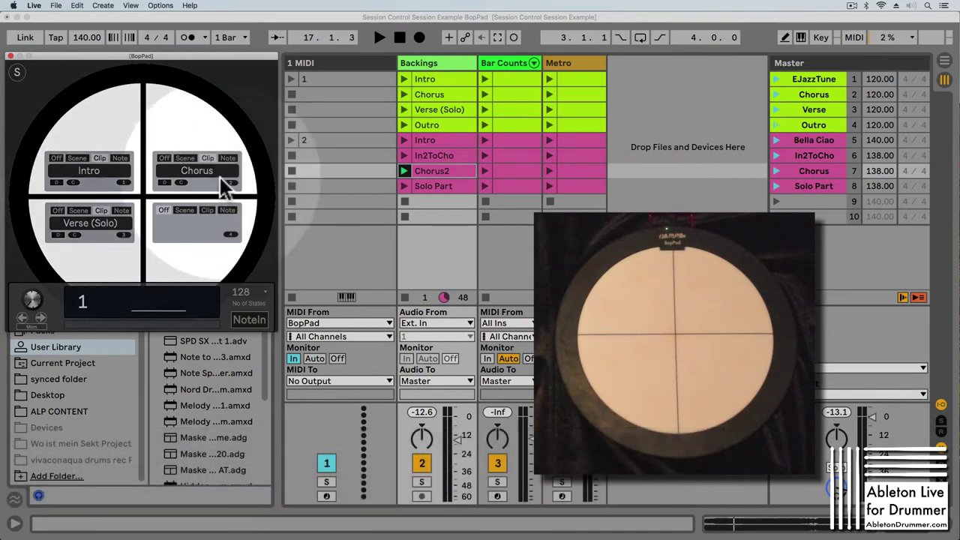
pyautogui.click(42, 317)
pyautogui.click(24, 317)
pyautogui.click(41, 317)
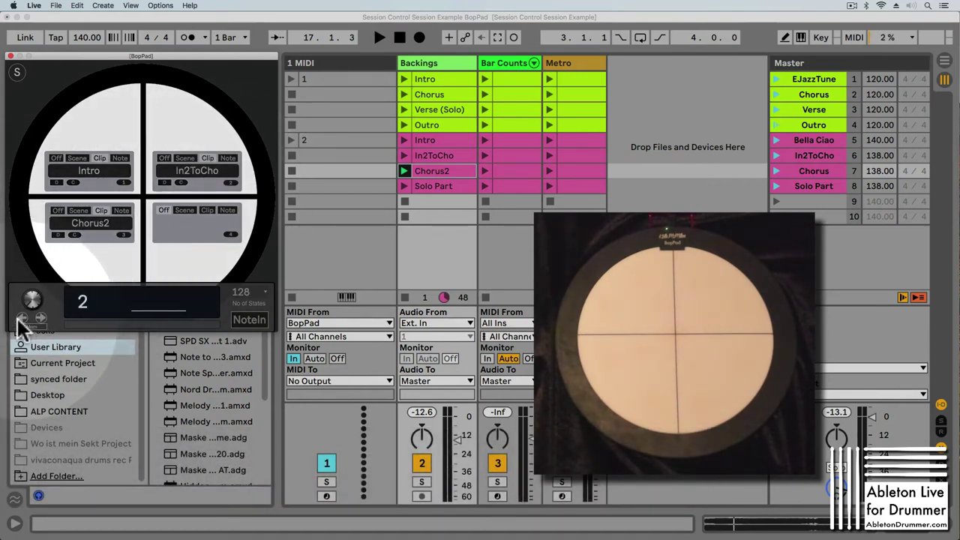
# Switch to state 1 and name it First Song.
pyautogui.click(24, 316)
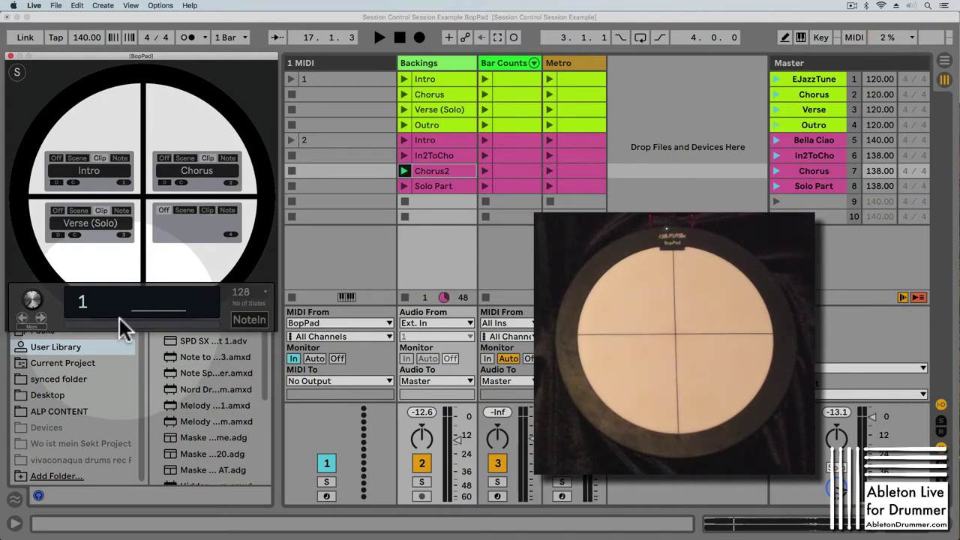
pyautogui.write('ong')
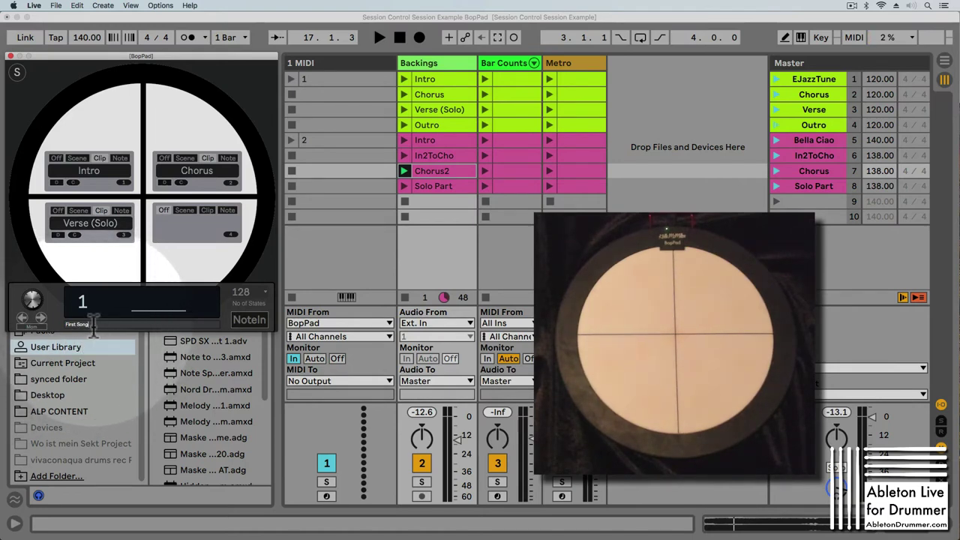
pyautogui.press('Return')
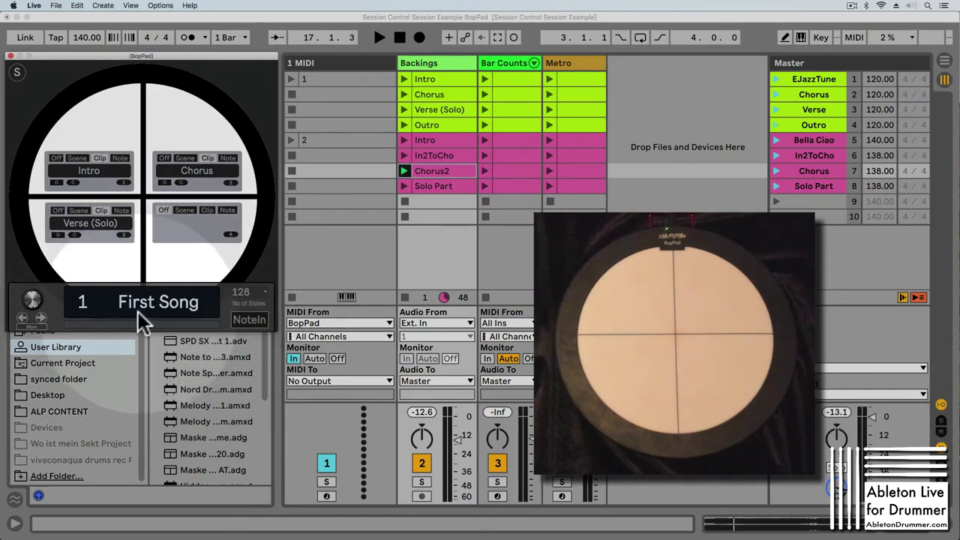
# Switch to state 2 and name it 2nd Song.
pyautogui.click(42, 317)
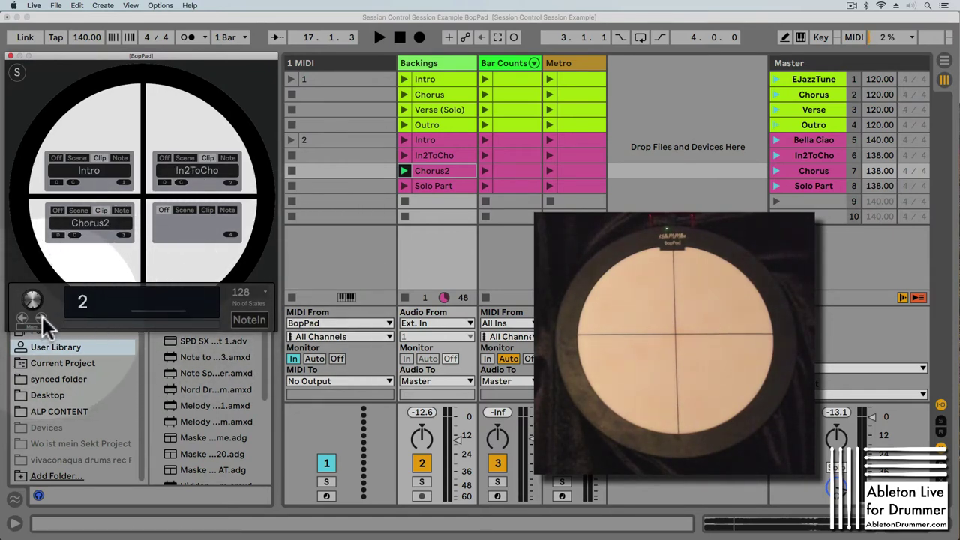
pyautogui.click(102, 323)
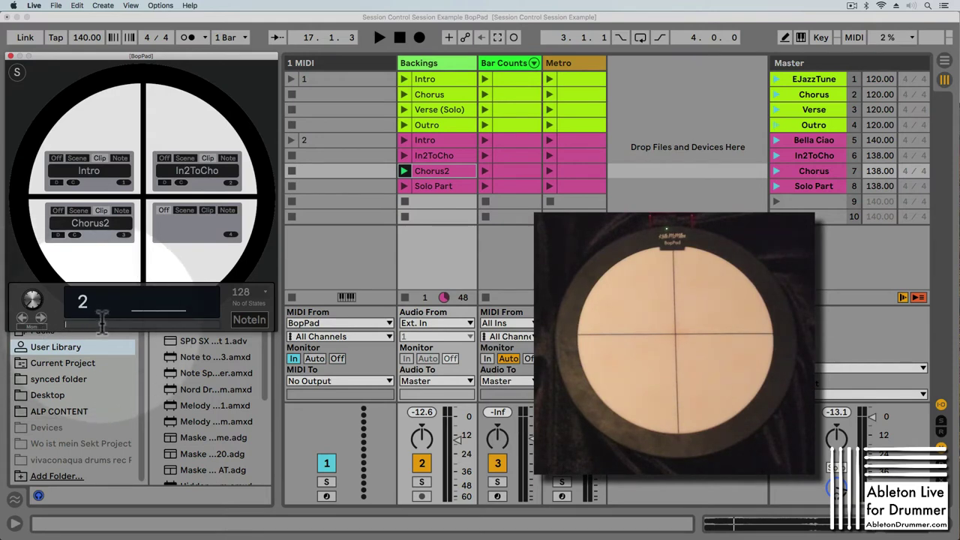
pyautogui.write('1')
pyautogui.press('BackSpace')
pyautogui.press('BackSpace')
pyautogui.press('BackSpace')
pyautogui.write('2nd S')
pyautogui.press('Return')
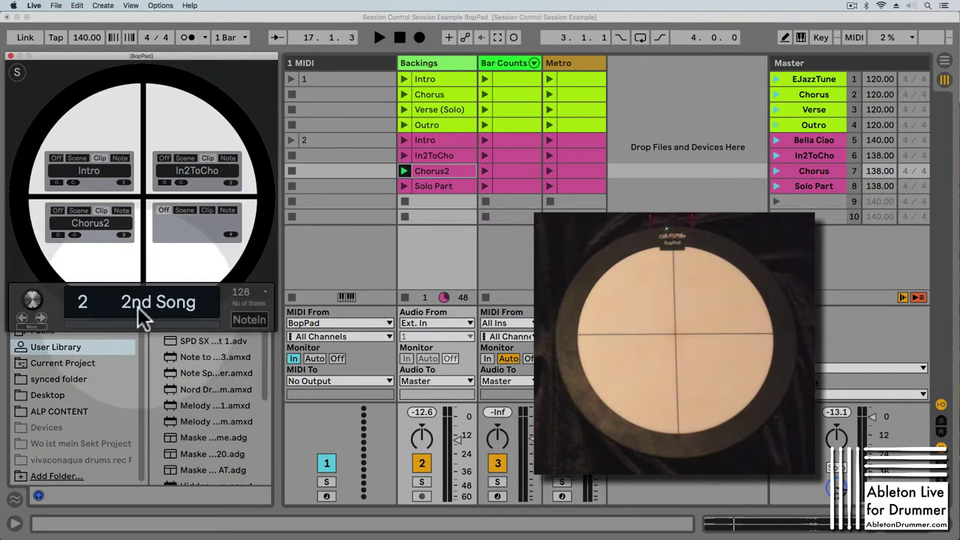
# Step repeatedly between the named states First Song and 2nd Song to check their names and clips, finishing on 2nd Song.
pyautogui.click(22, 317)
pyautogui.click(41, 317)
pyautogui.click(24, 316)
pyautogui.click(40, 317)
pyautogui.click(21, 317)
pyautogui.click(40, 317)
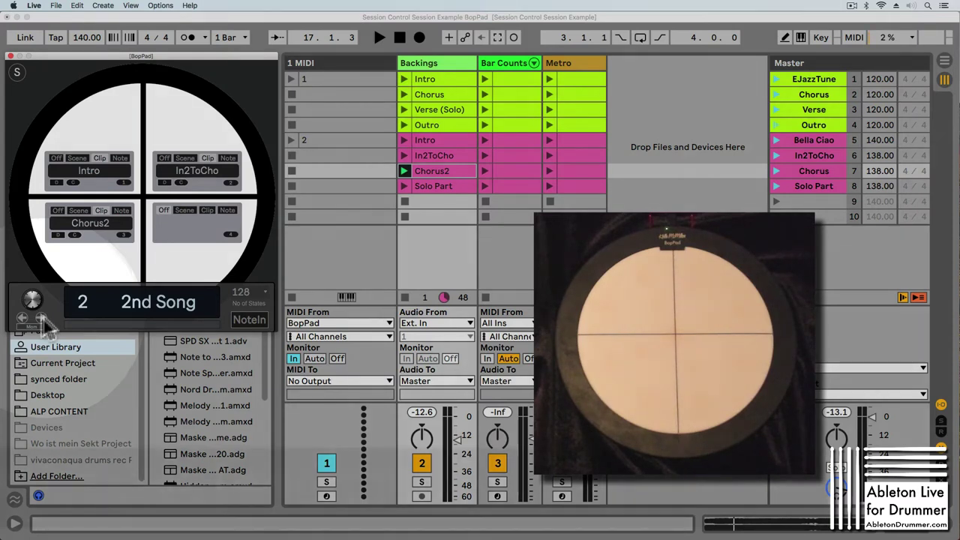
pyautogui.click(41, 317)
pyautogui.click(22, 318)
pyautogui.click(22, 318)
pyautogui.click(41, 318)
pyautogui.click(21, 318)
pyautogui.click(41, 317)
pyautogui.click(22, 318)
pyautogui.click(41, 317)
pyautogui.click(21, 317)
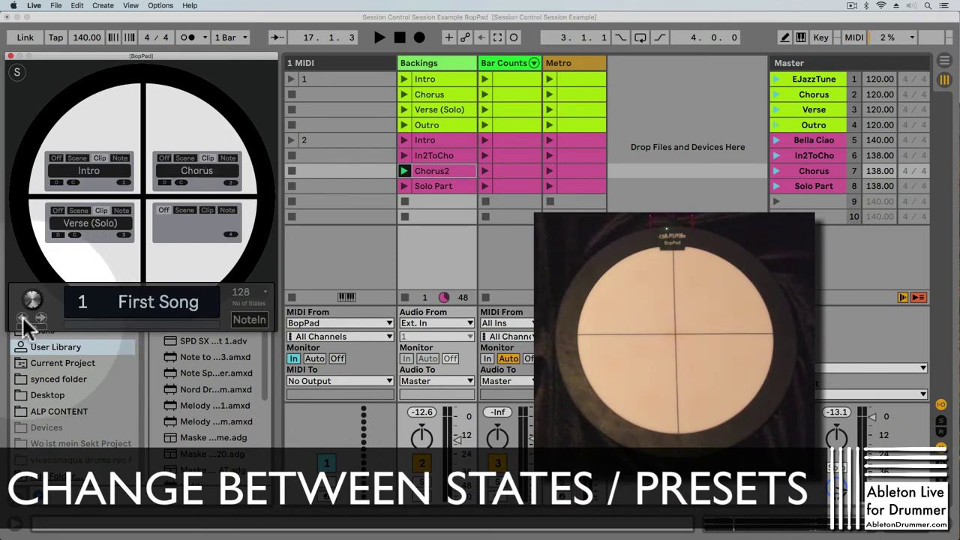
pyautogui.click(41, 317)
pyautogui.click(22, 318)
pyautogui.click(42, 317)
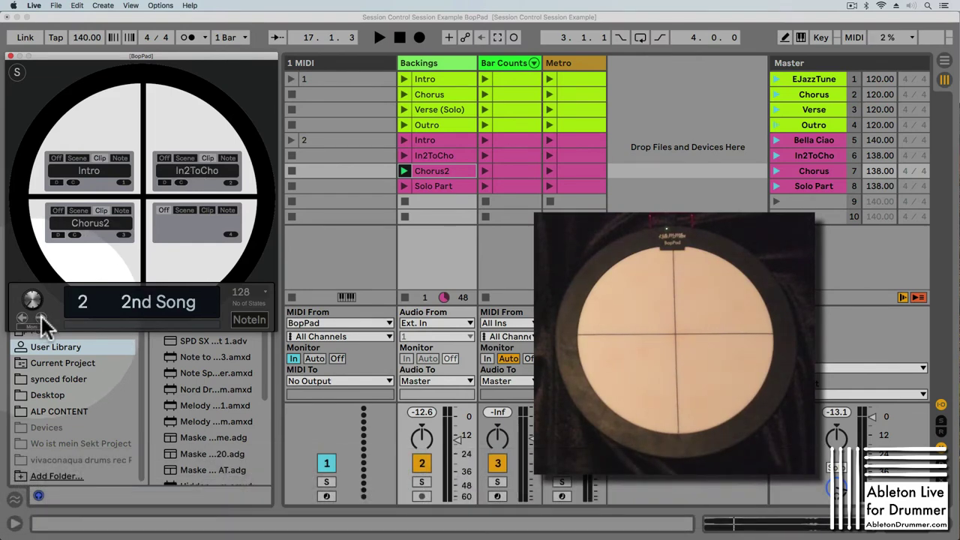
# Enter MIDI mapping mode to examine the device's mappable state controls, select the state dial, and leave the mode.
pyautogui.press('super+m')
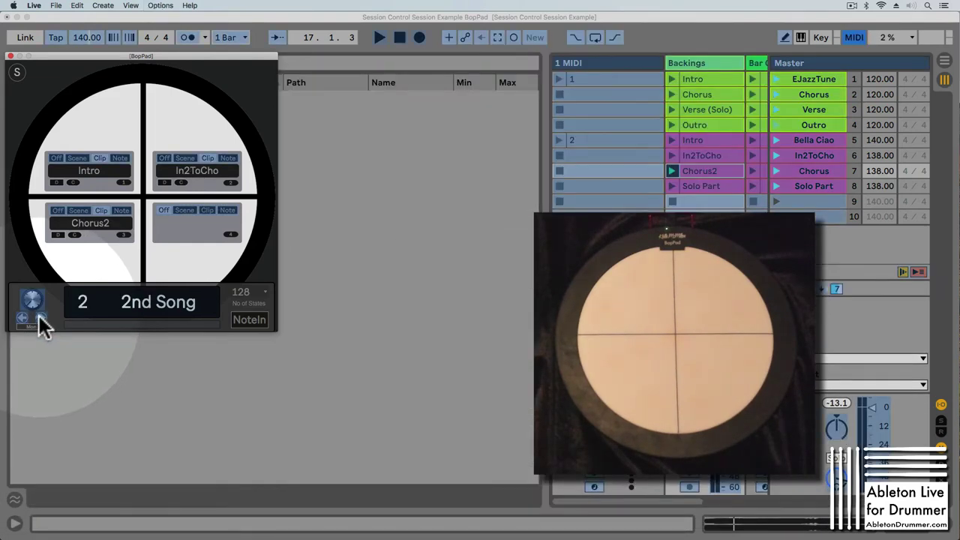
pyautogui.click(31, 306)
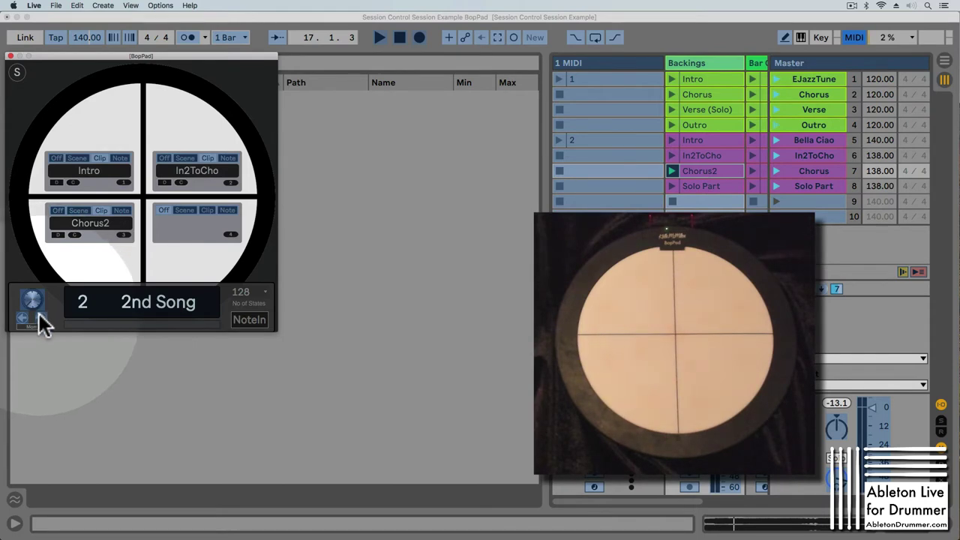
pyautogui.press('super+m')
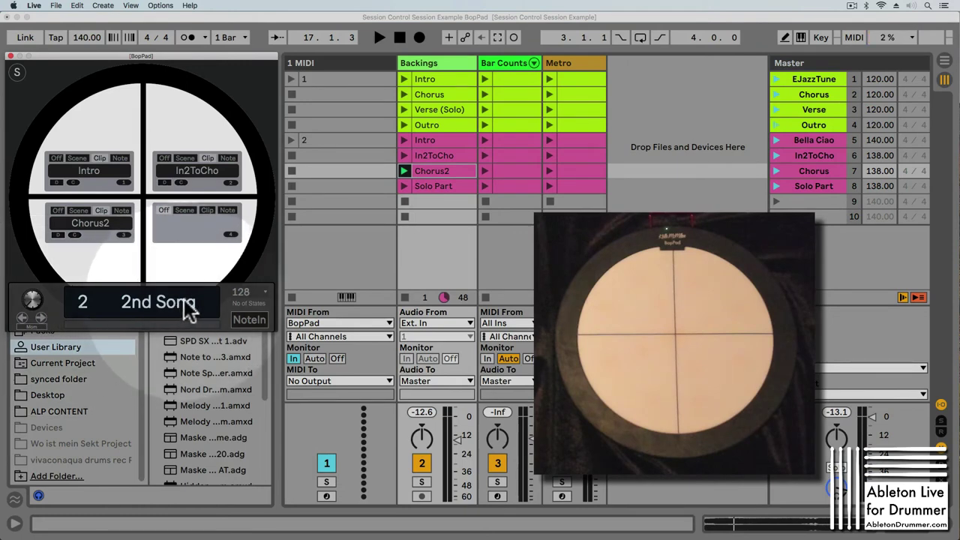
# Set up pad 4's incoming note as the next-state trigger in the NoteIn view and close the view.
pyautogui.click(250, 320)
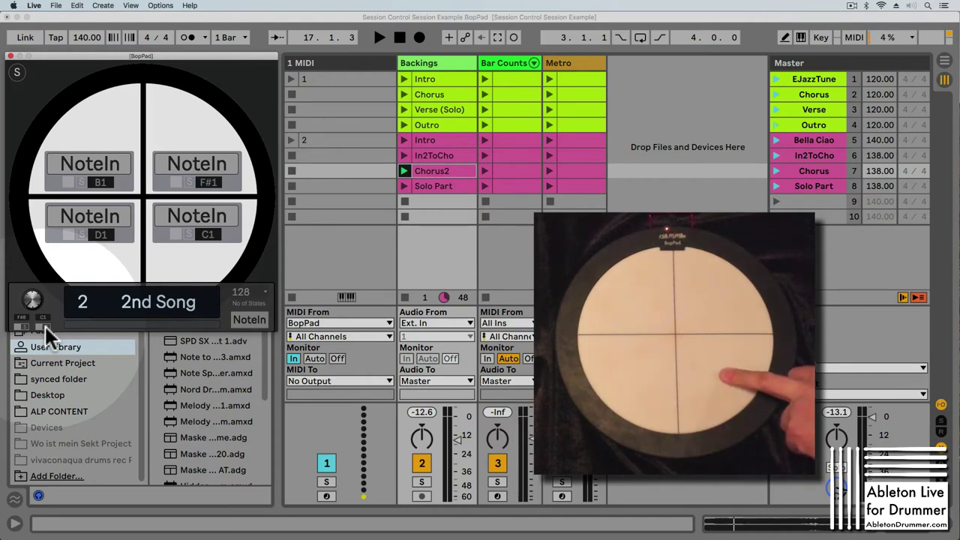
pyautogui.click(250, 319)
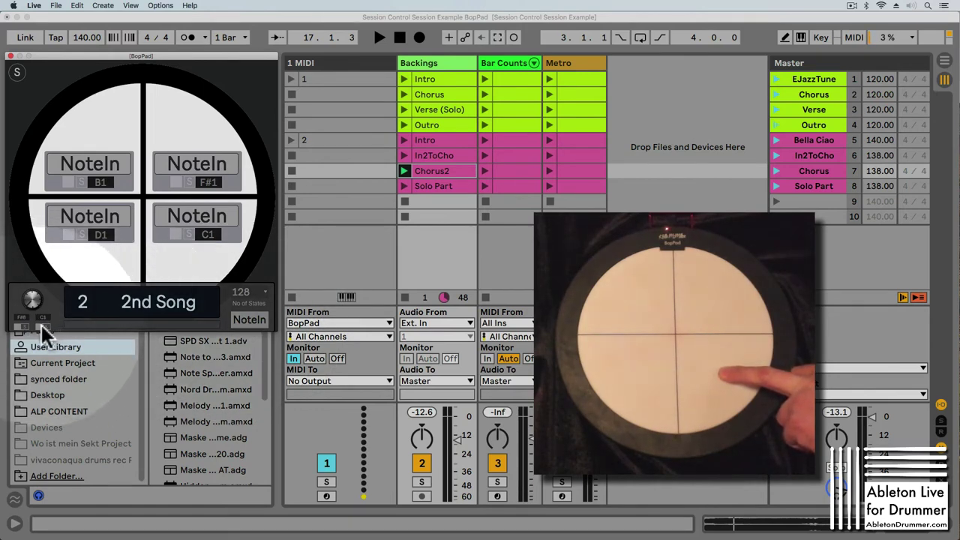
pyautogui.click(251, 319)
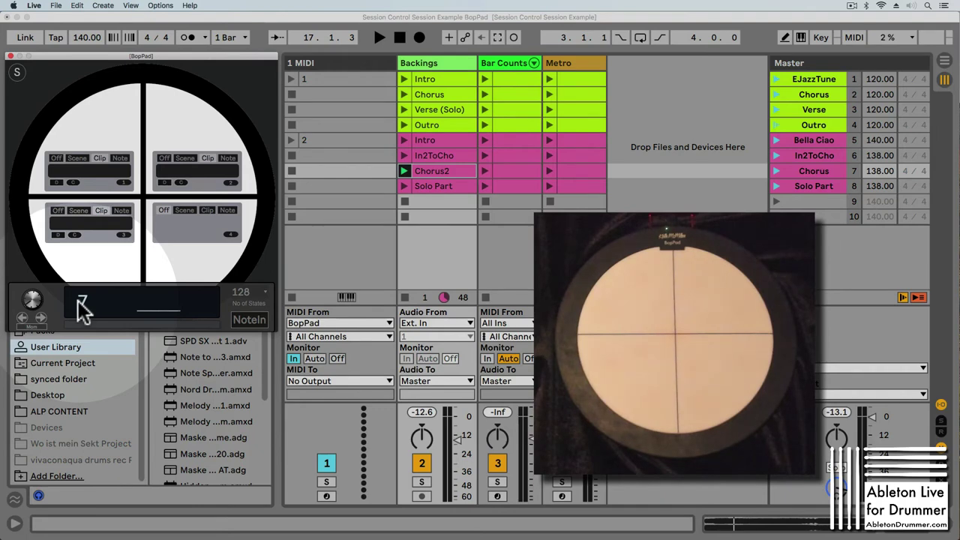
# Set the device's number of states to 2.
pyautogui.click(259, 299)
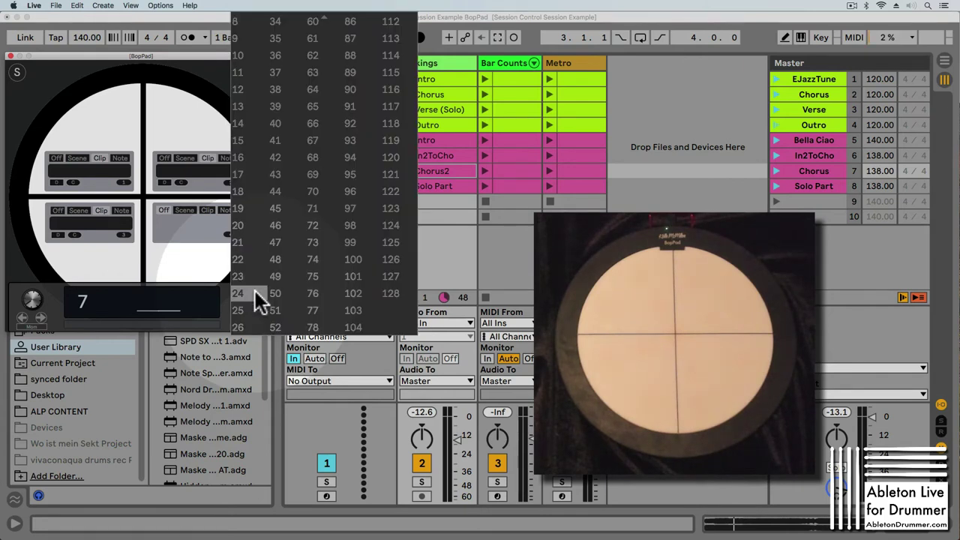
pyautogui.click(227, 304)
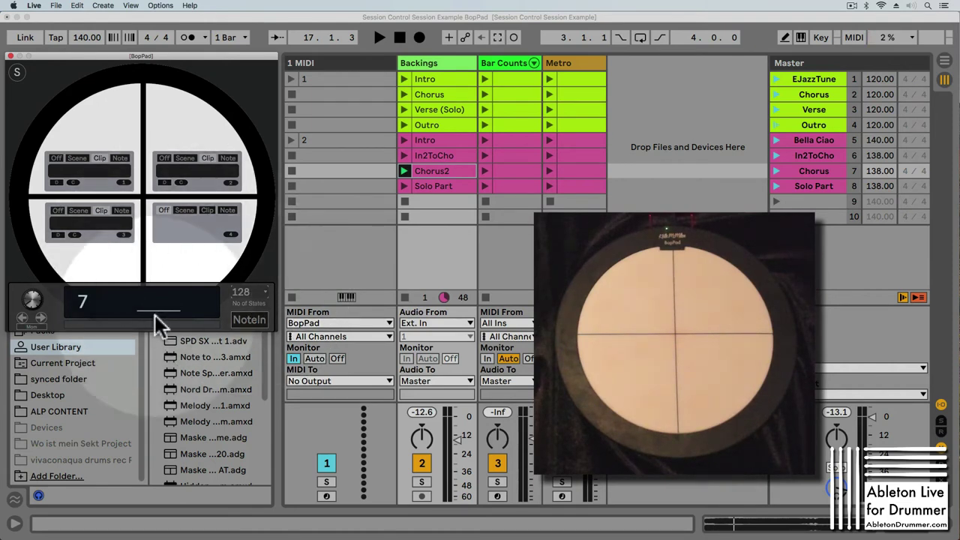
pyautogui.click(256, 298)
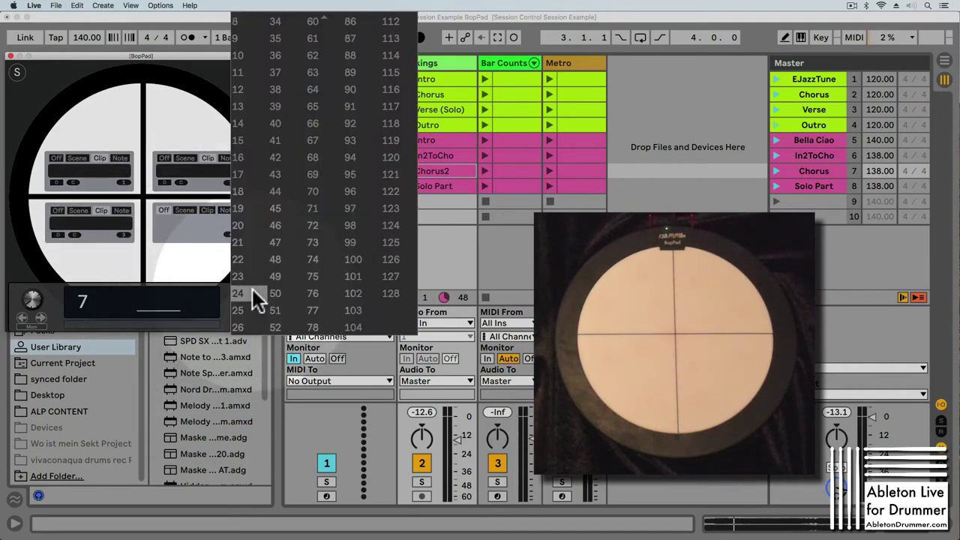
pyautogui.scroll(3, 263, 127)
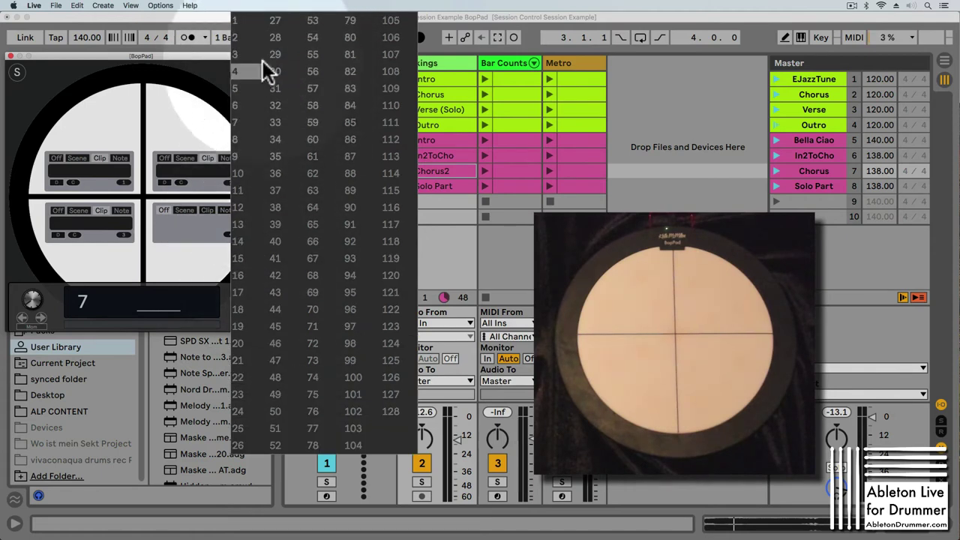
pyautogui.click(248, 38)
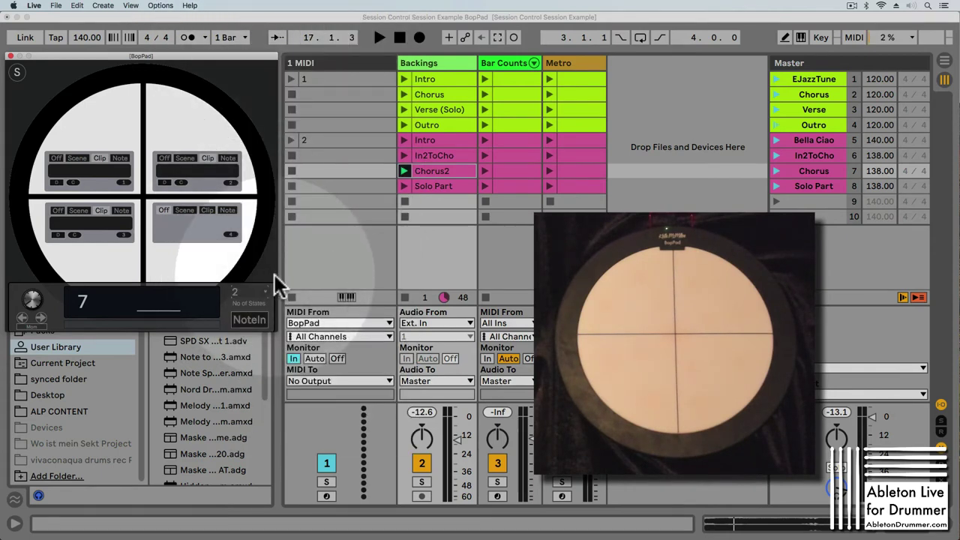
# Advance repeatedly through the states to check how they cycle, finishing on 2nd Song.
pyautogui.click(40, 316)
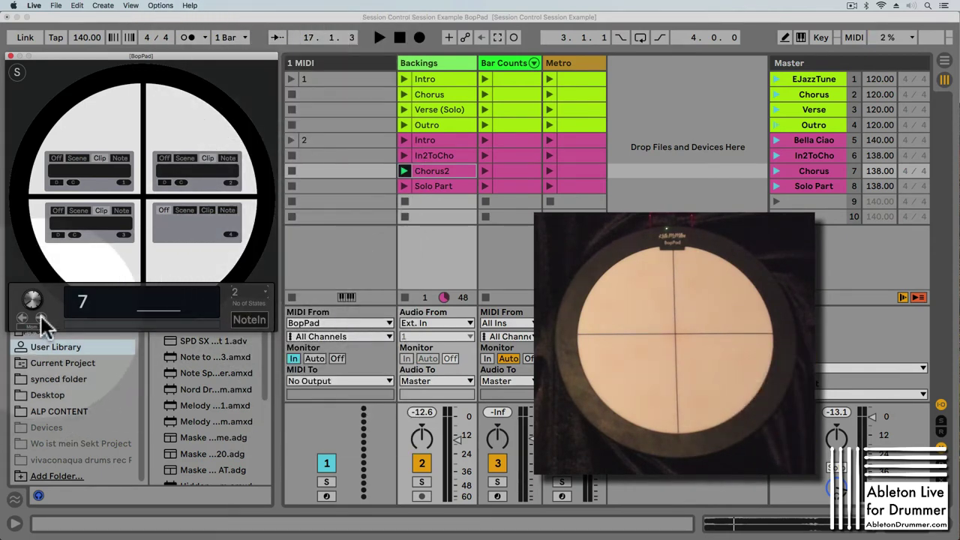
pyautogui.click(40, 316)
pyautogui.click(40, 316)
pyautogui.click(40, 316)
pyautogui.click(41, 316)
pyautogui.click(40, 316)
pyautogui.click(41, 316)
pyautogui.click(40, 316)
pyautogui.click(40, 316)
pyautogui.click(41, 316)
pyautogui.click(41, 317)
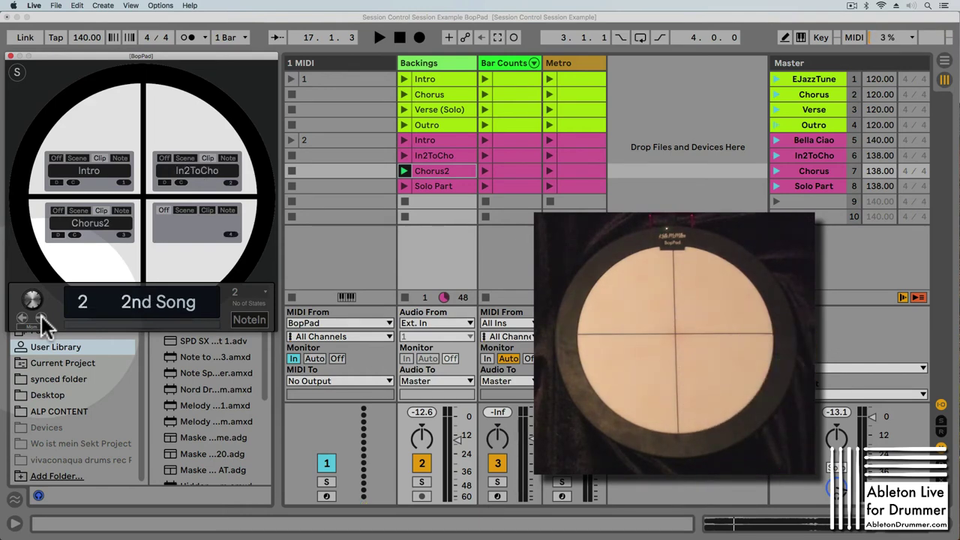
# Set the number of states to 3, then enter MIDI mapping mode and select the next-state control.
pyautogui.click(247, 294)
pyautogui.click(248, 313)
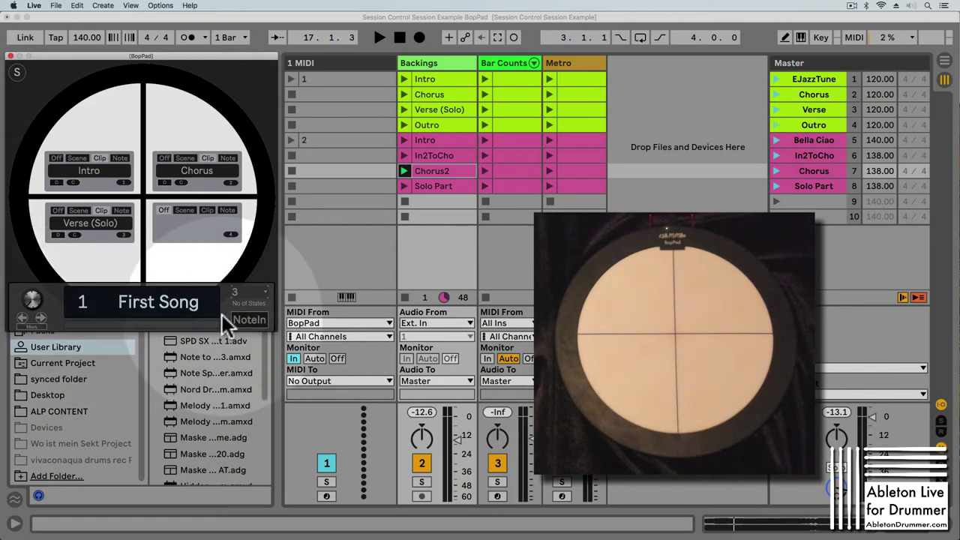
pyautogui.press('super+m')
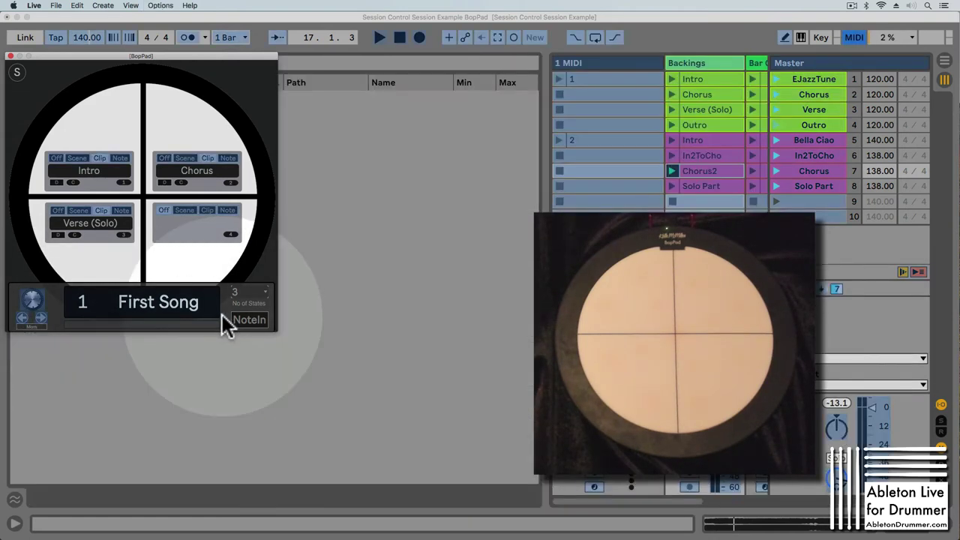
pyautogui.click(41, 320)
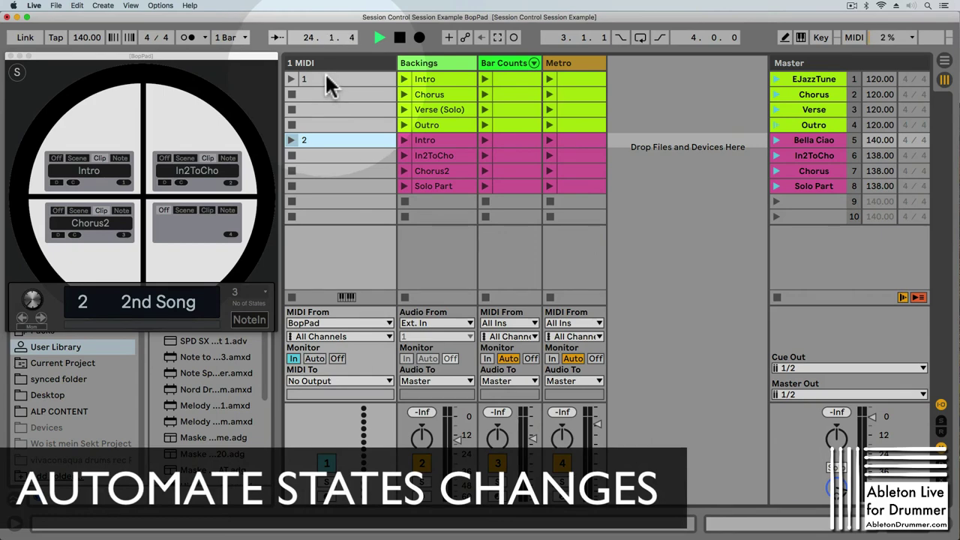
# Open MIDI clip 1, show its StateDial envelope for the BopPad Session Control device, and launch the clip to recall First Song.
pyautogui.click(330, 83)
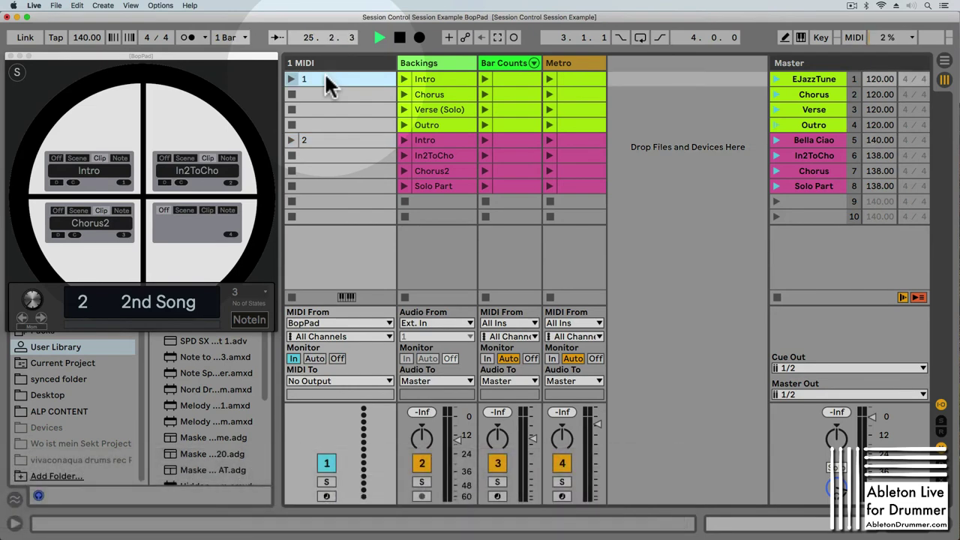
pyautogui.doubleClick(330, 82)
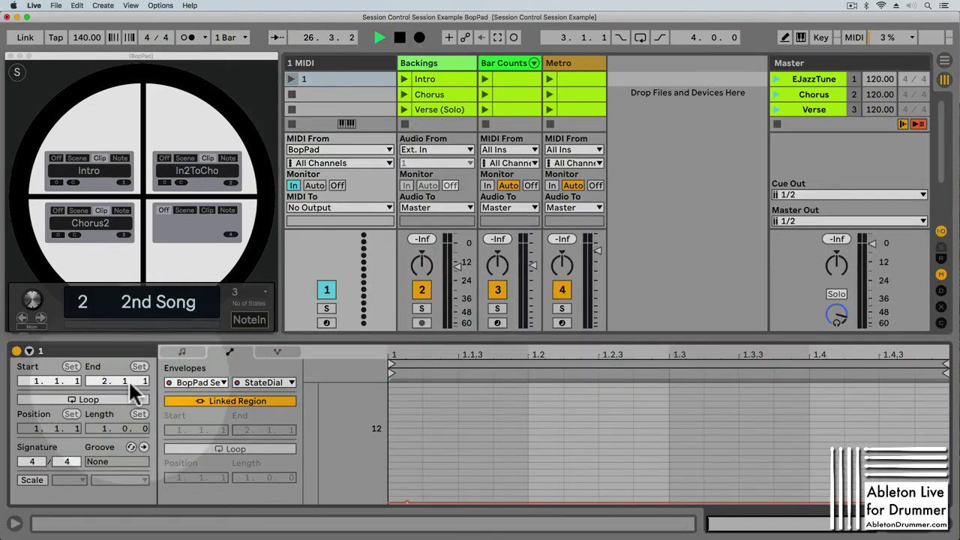
pyautogui.click(185, 382)
pyautogui.click(196, 405)
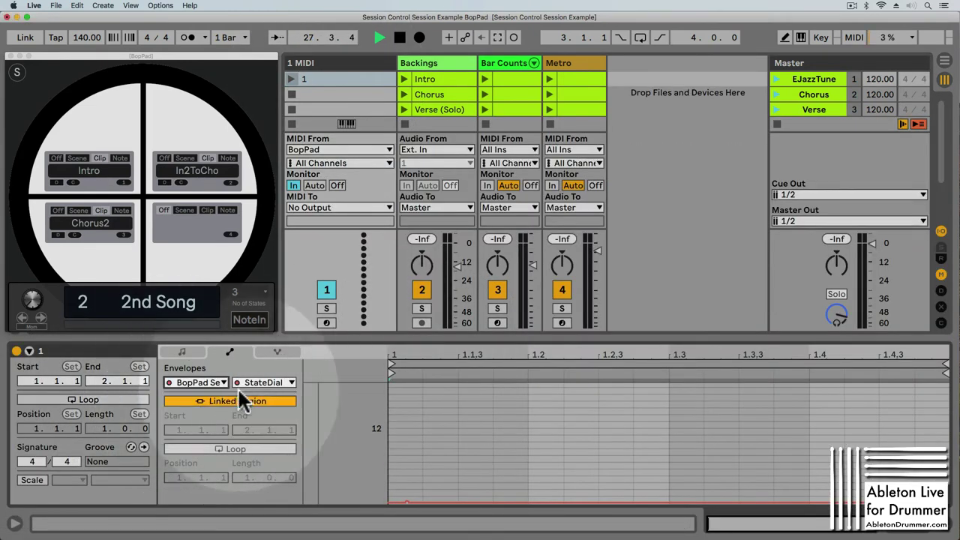
pyautogui.click(258, 377)
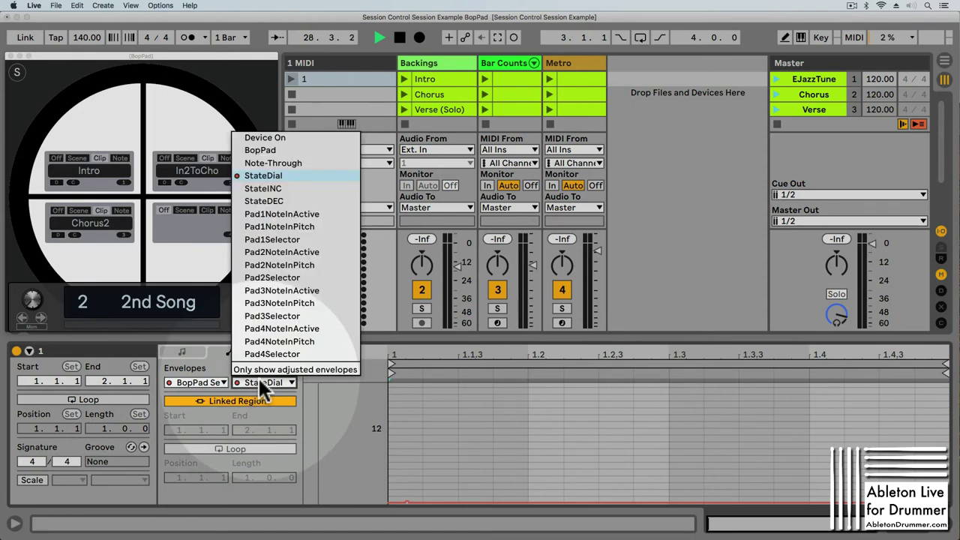
pyautogui.click(256, 176)
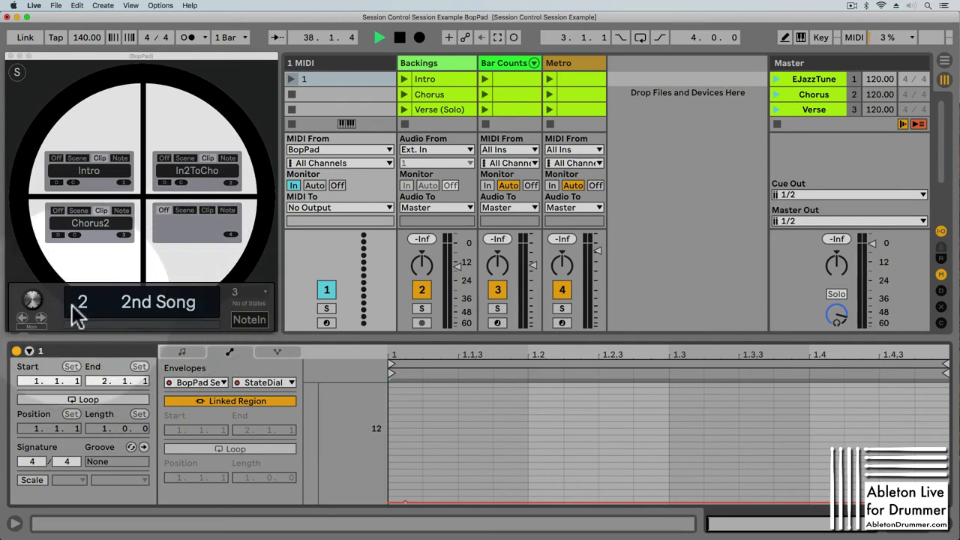
pyautogui.click(292, 79)
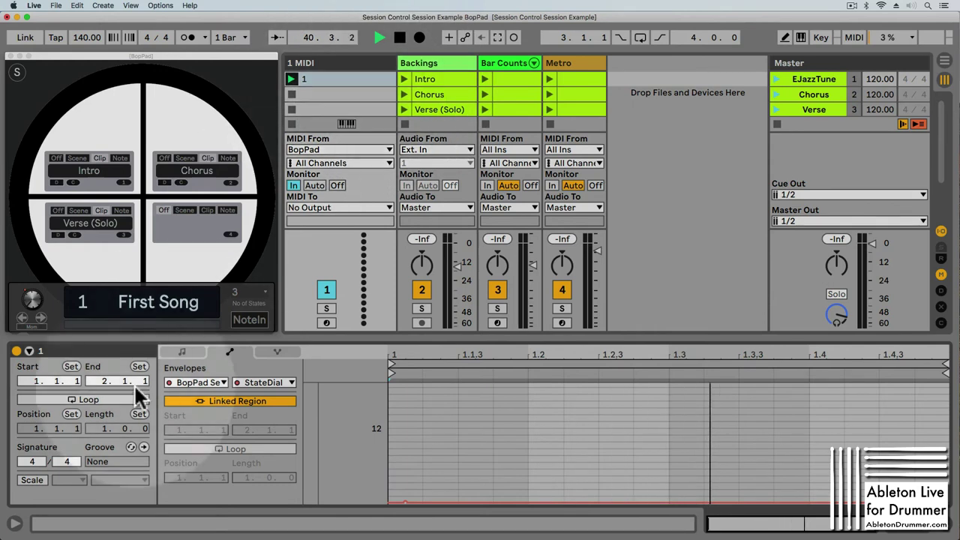
# Open MIDI clip 2, inspect its StateDial envelope at value 2, and launch the clip to recall 2nd Song.
pyautogui.scroll(-4, 339, 92)
pyautogui.click(339, 83)
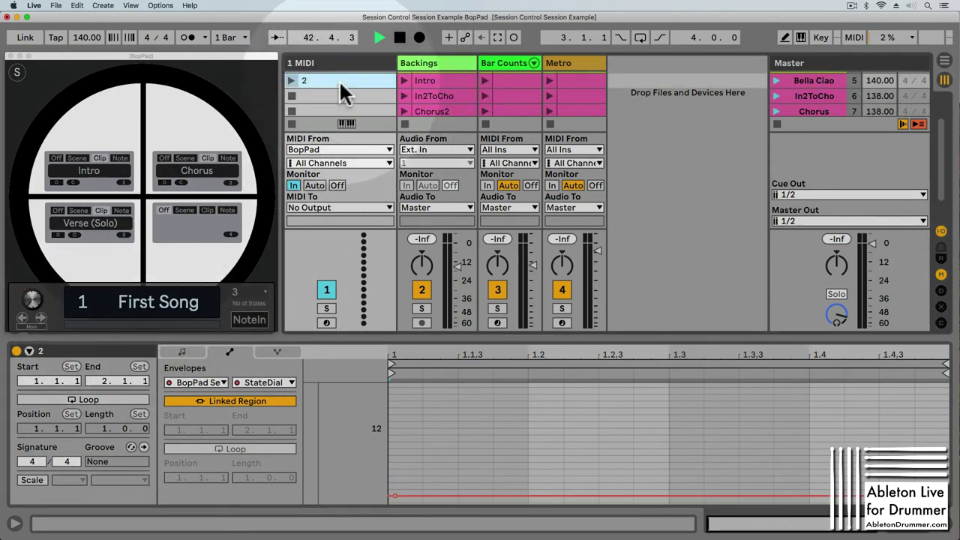
pyautogui.click(394, 500)
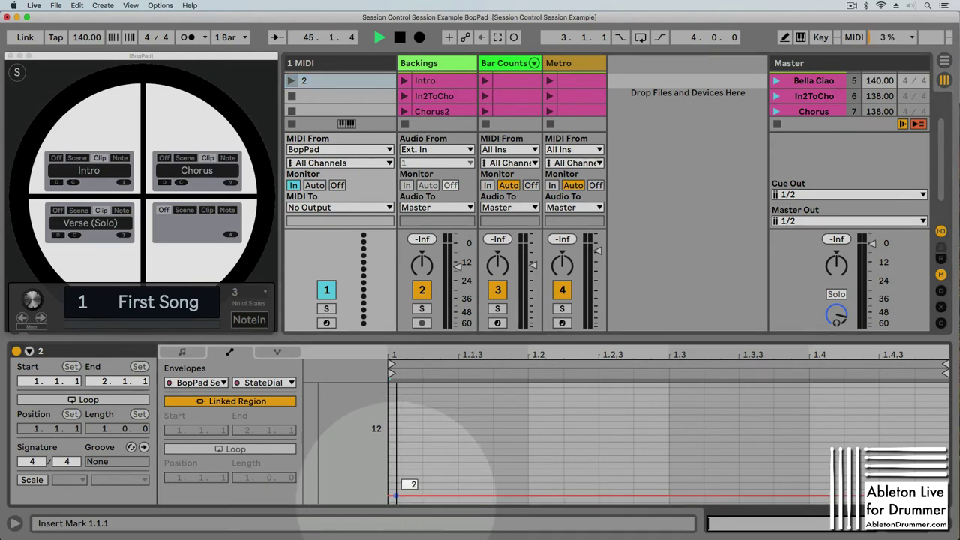
pyautogui.click(263, 384)
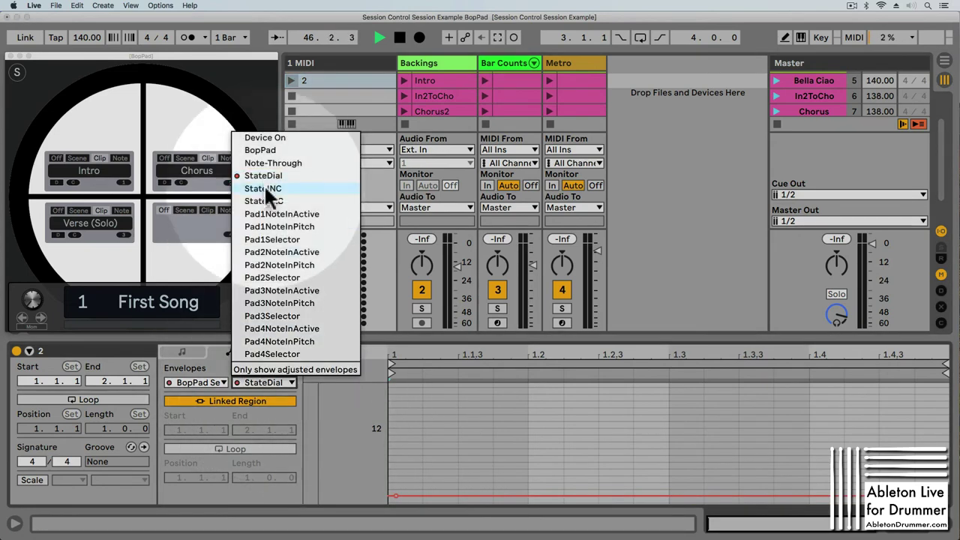
pyautogui.click(264, 175)
pyautogui.moveTo(395, 497)
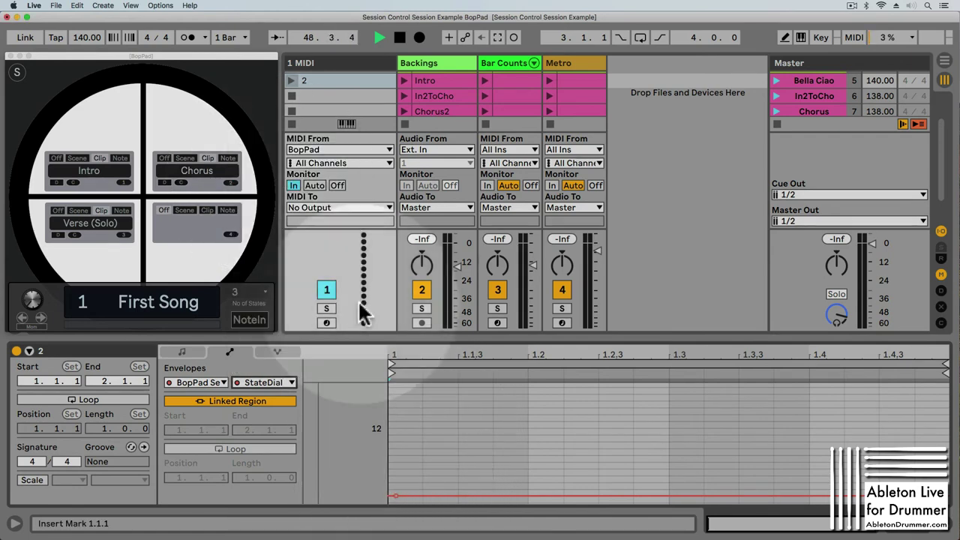
pyautogui.click(290, 81)
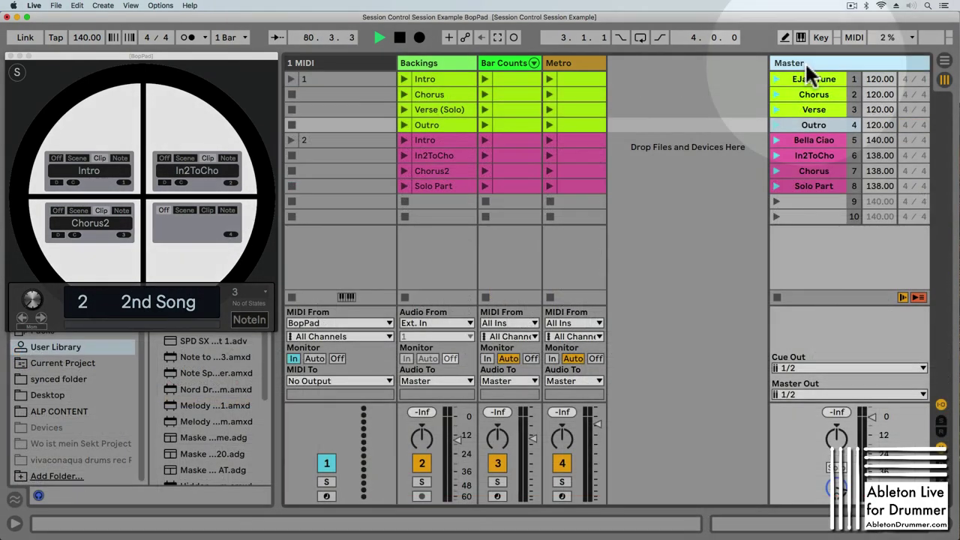
# Examine the first song's scenes from EJazzTune to Outro, then MIDI clip 2 and the Bella Ciao scene that holds it.
pyautogui.click(804, 76)
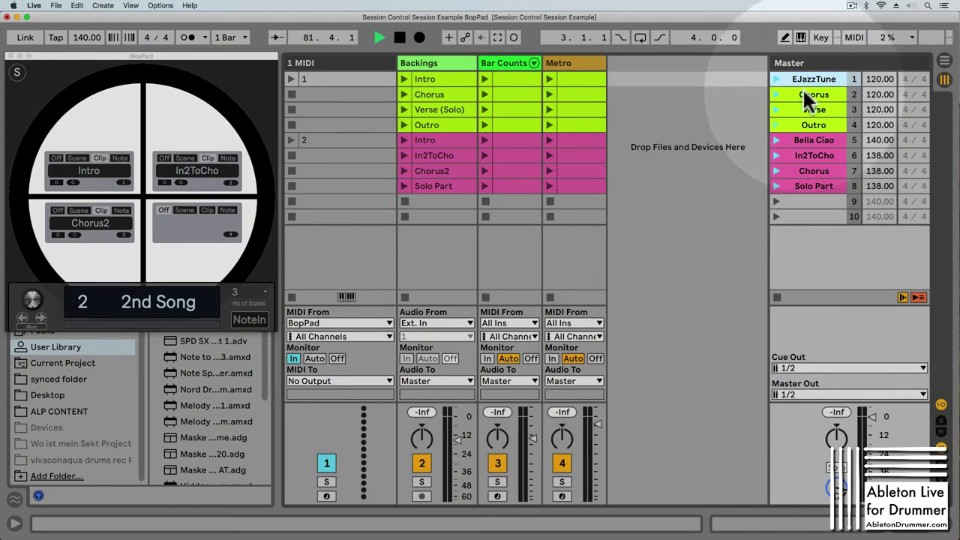
pyautogui.click(804, 95)
pyautogui.click(806, 109)
pyautogui.click(808, 125)
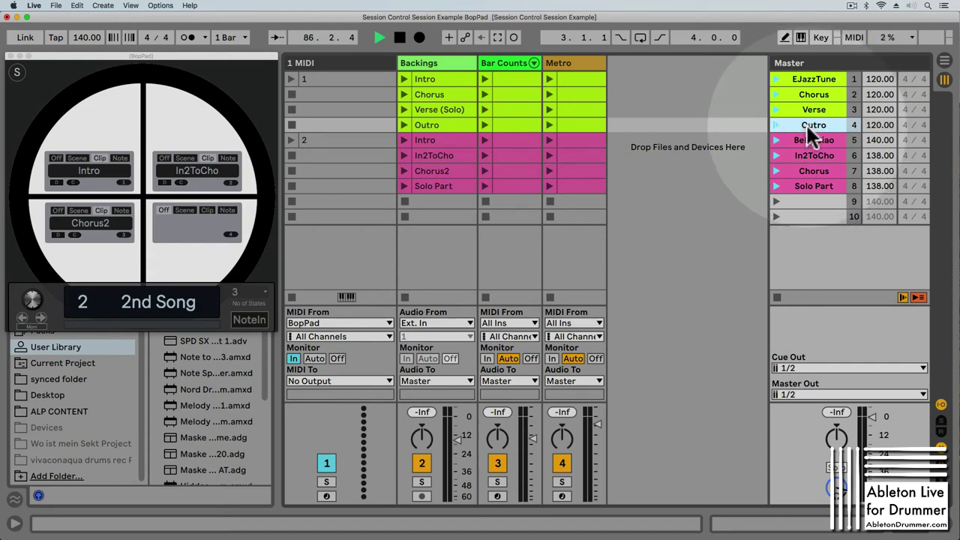
pyautogui.click(808, 106)
pyautogui.click(808, 95)
pyautogui.click(808, 123)
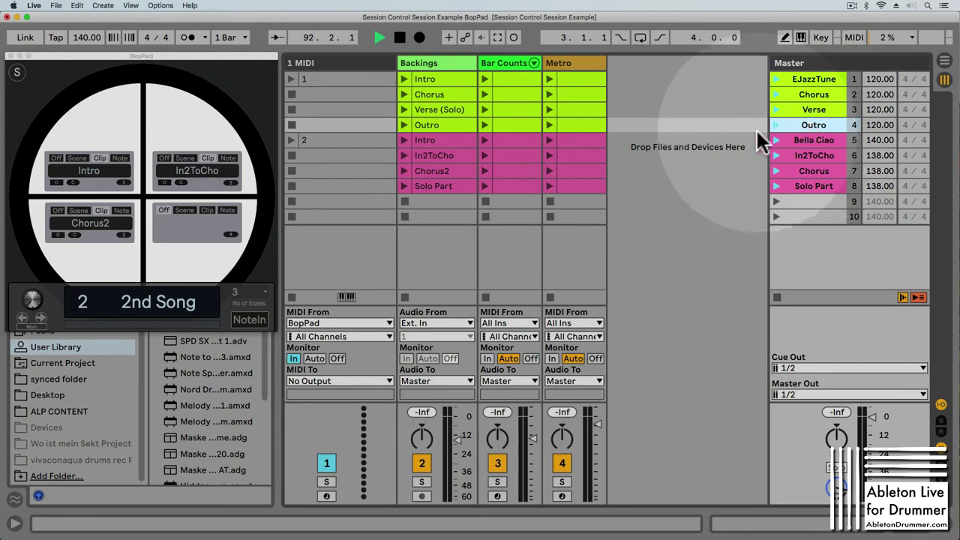
pyautogui.click(315, 140)
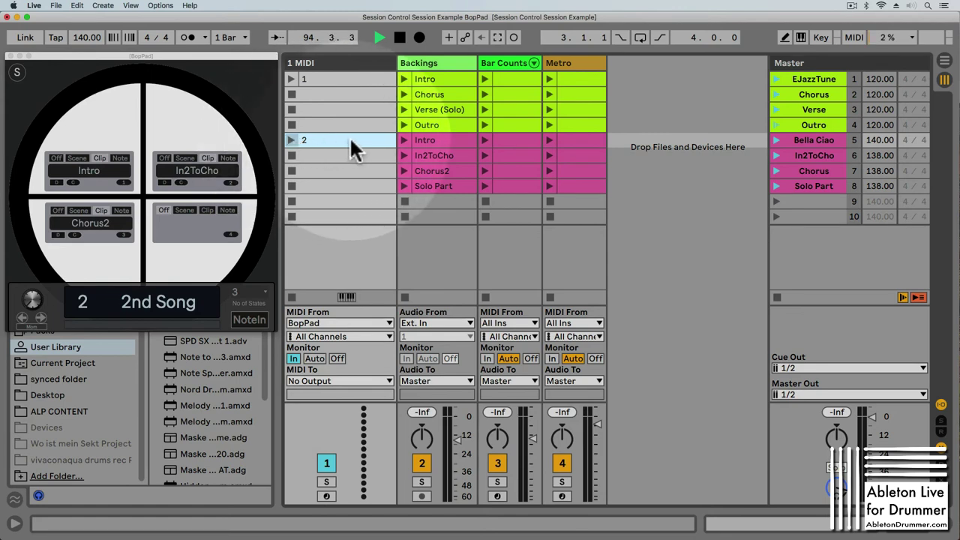
pyautogui.click(809, 141)
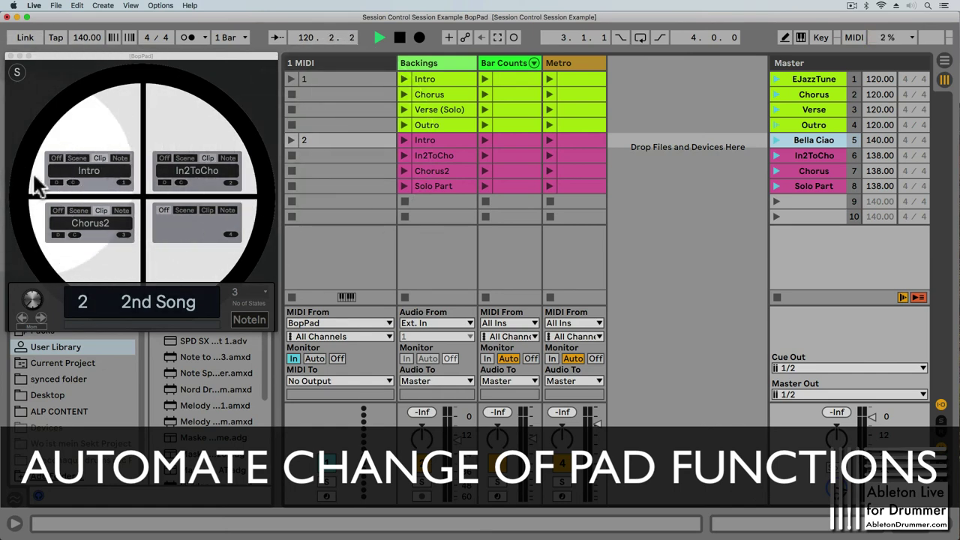
# Set pads 2 and 3 of the 2nd Song state to Off.
pyautogui.click(60, 158)
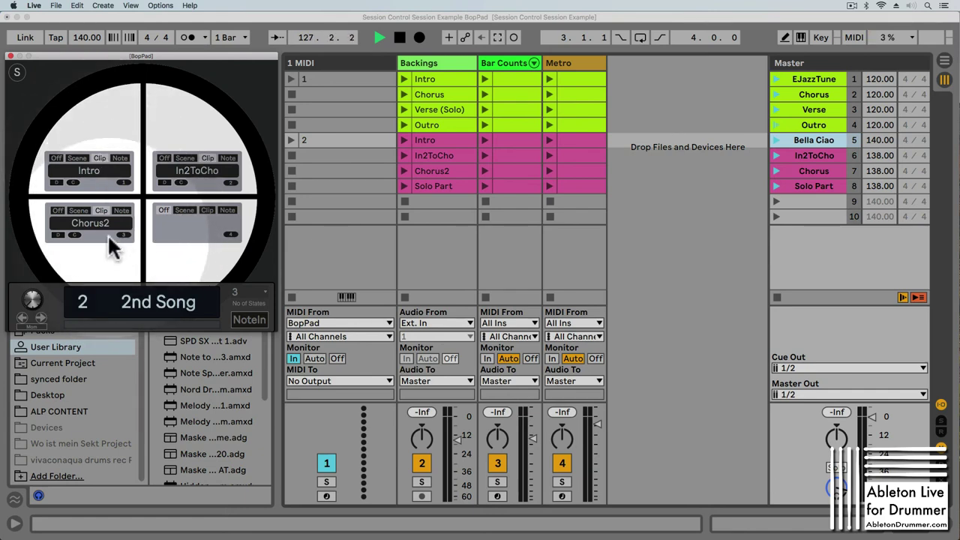
pyautogui.click(58, 210)
pyautogui.click(164, 158)
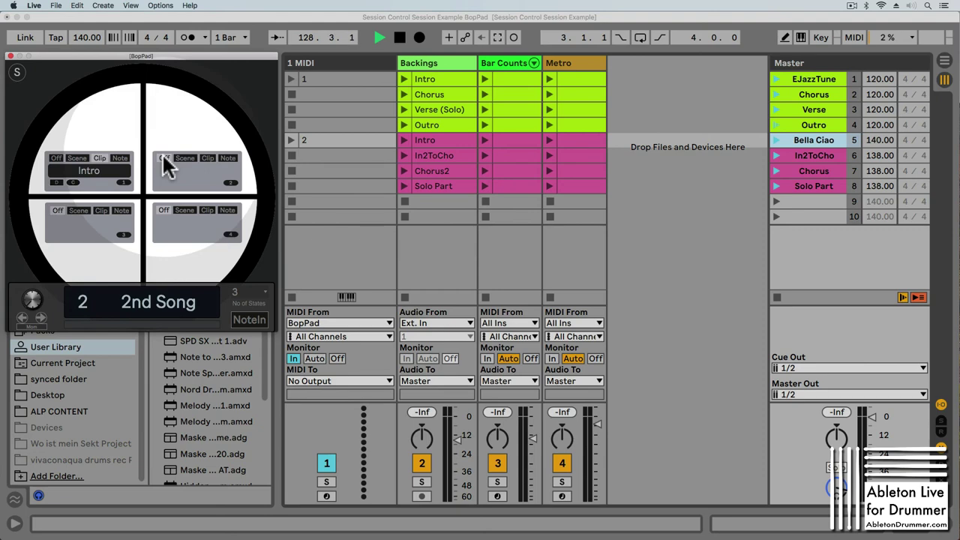
# Examine MIDI clip 1, the first song's Intro backing clip and MIDI clip 2 as places for pad function automation.
pyautogui.click(318, 76)
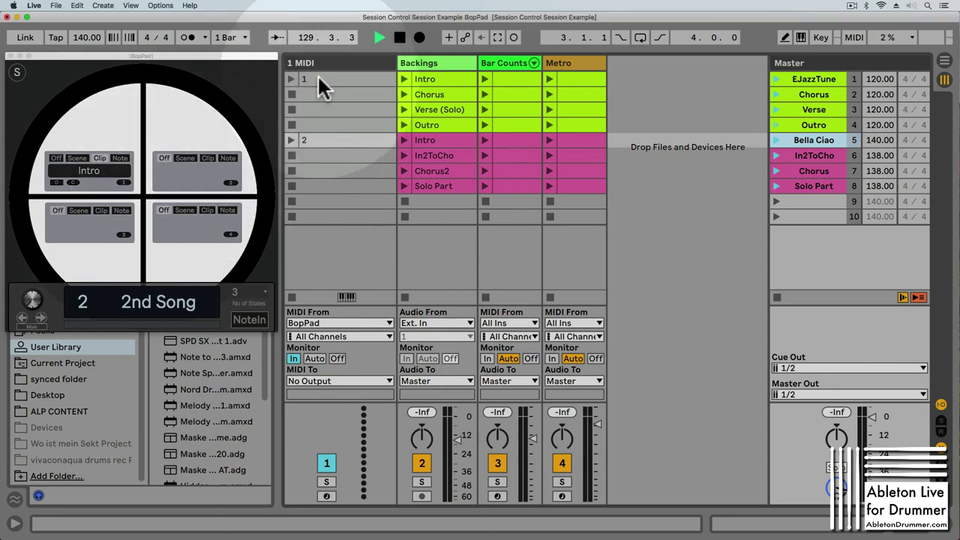
pyautogui.click(319, 76)
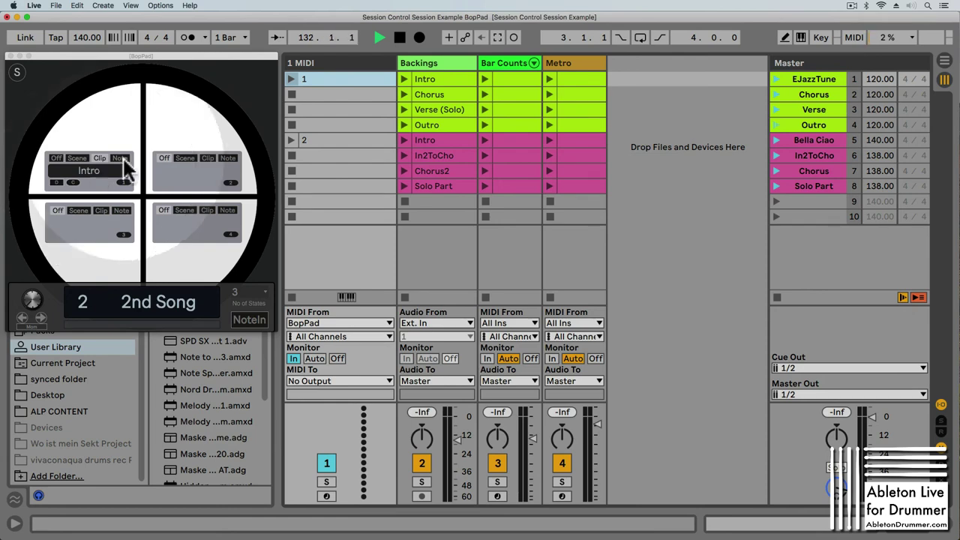
pyautogui.click(439, 80)
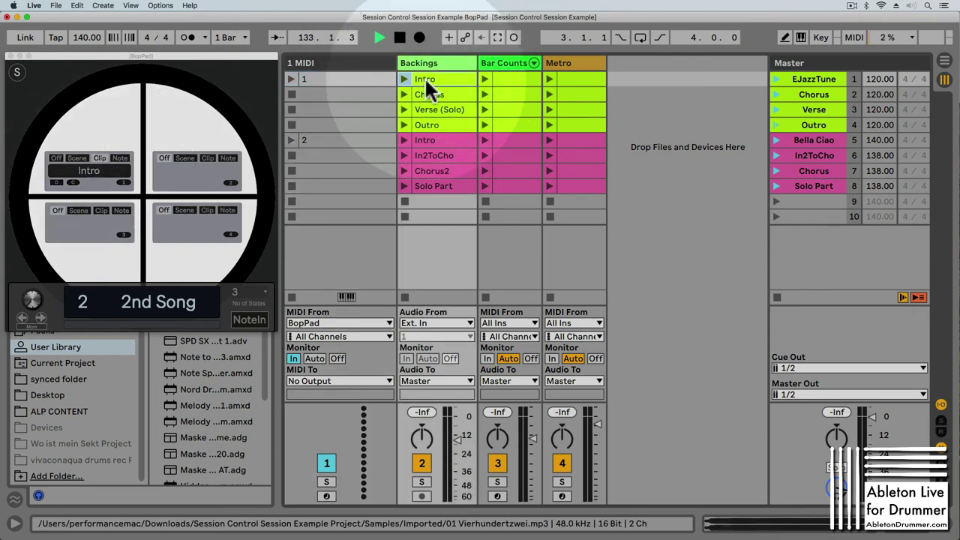
pyautogui.click(350, 140)
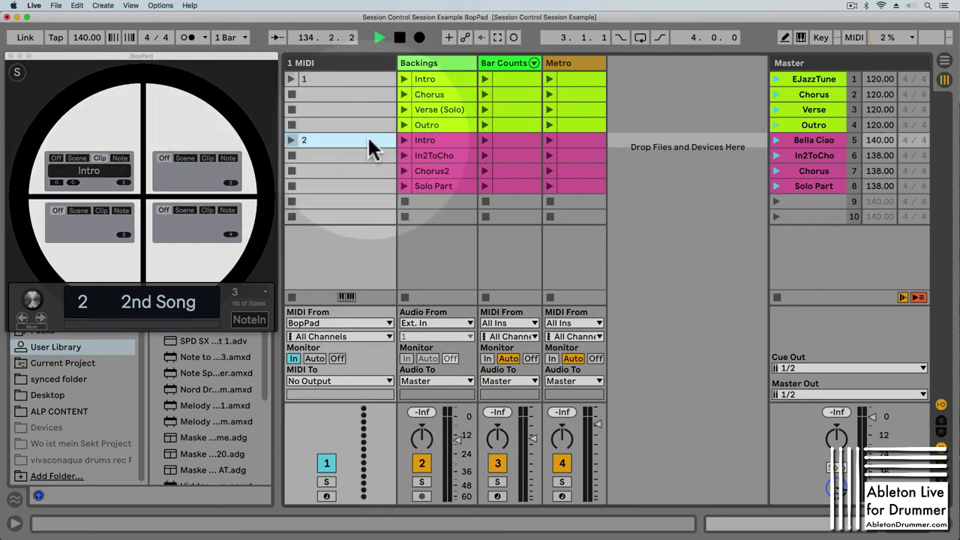
# Try pad 1 in Scene mode, return it to Clip mode, and switch to the First Song state.
pyautogui.click(85, 167)
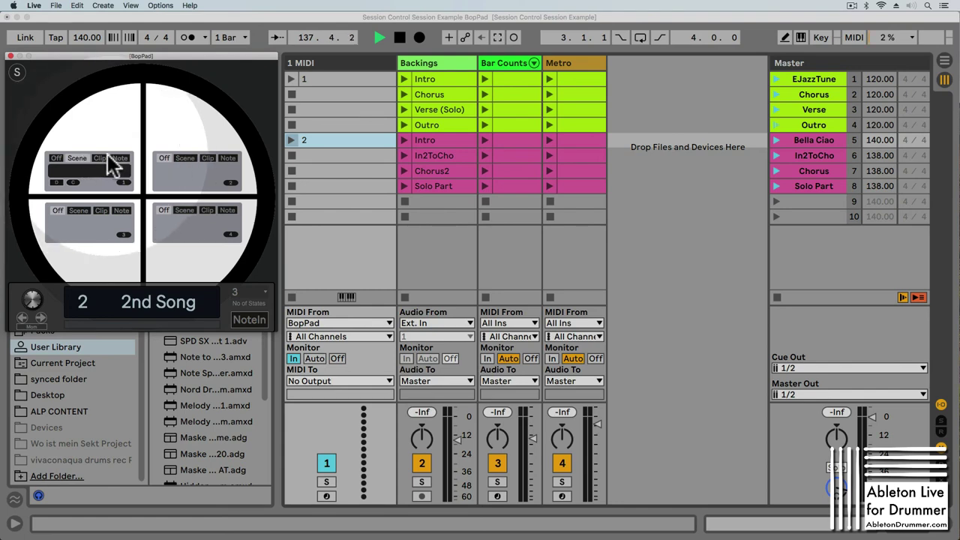
pyautogui.click(102, 156)
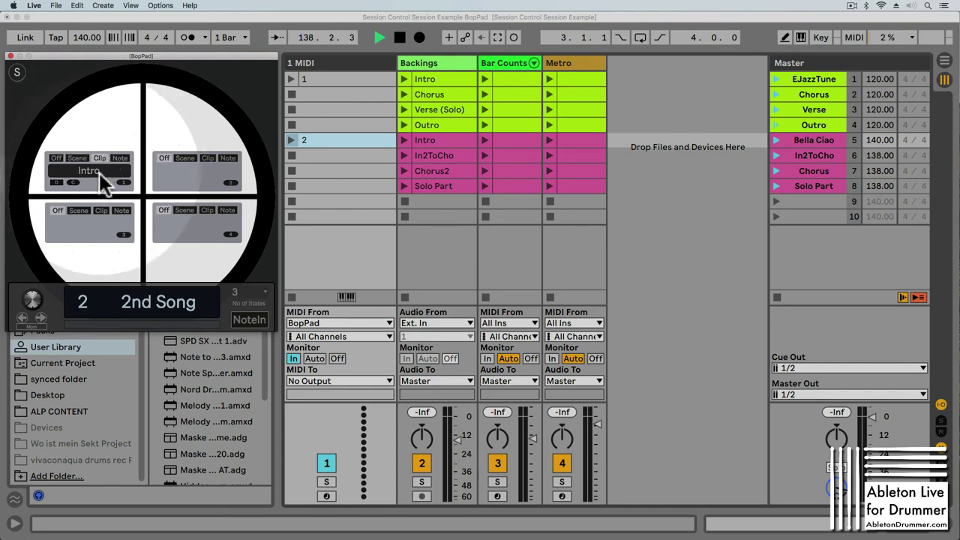
pyautogui.click(22, 317)
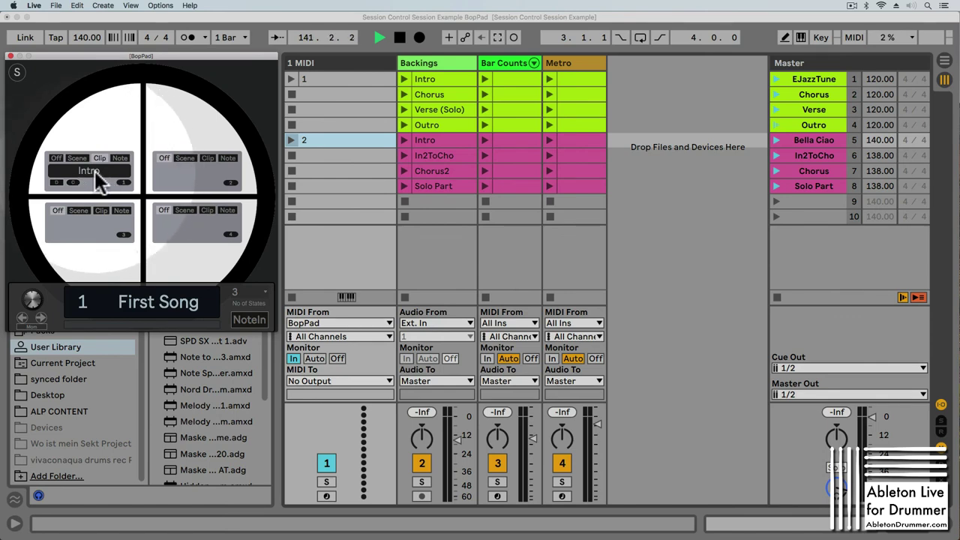
# Select the first song's Intro backing clip for pad 1's clip trigger, and MIDI clip 2.
pyautogui.click(428, 78)
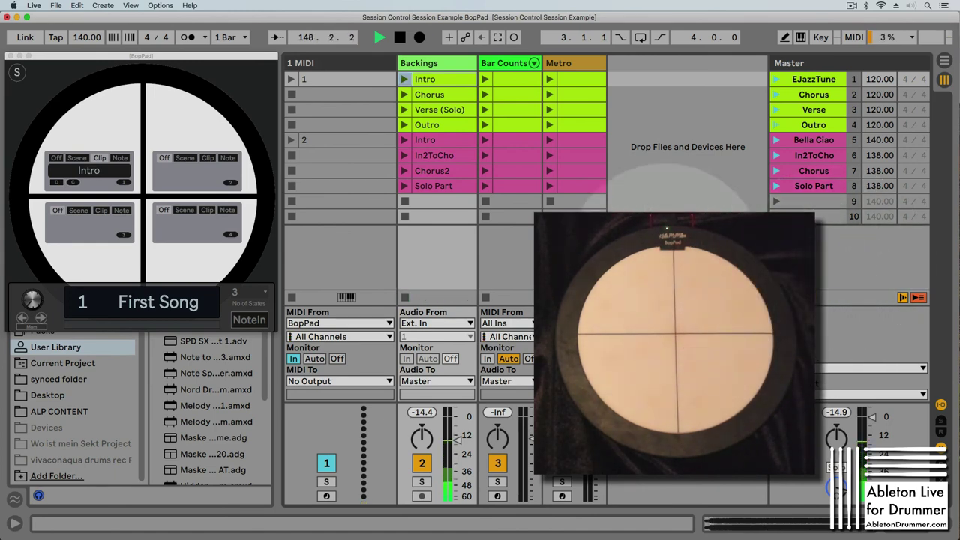
pyautogui.click(350, 150)
pyautogui.click(333, 138)
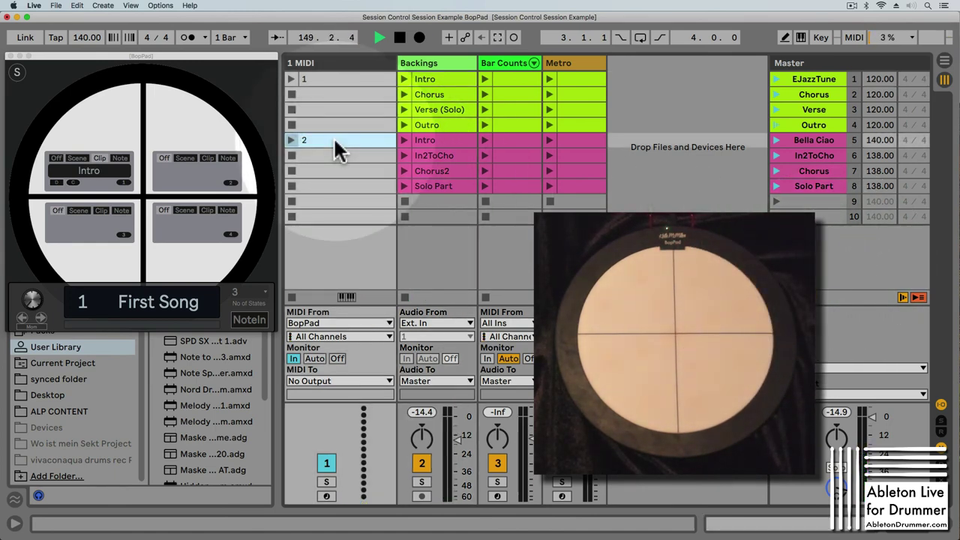
# Switch to the 2nd Song state and set its pad 1 to Scene mode with the Solo Part scene assigned.
pyautogui.click(41, 318)
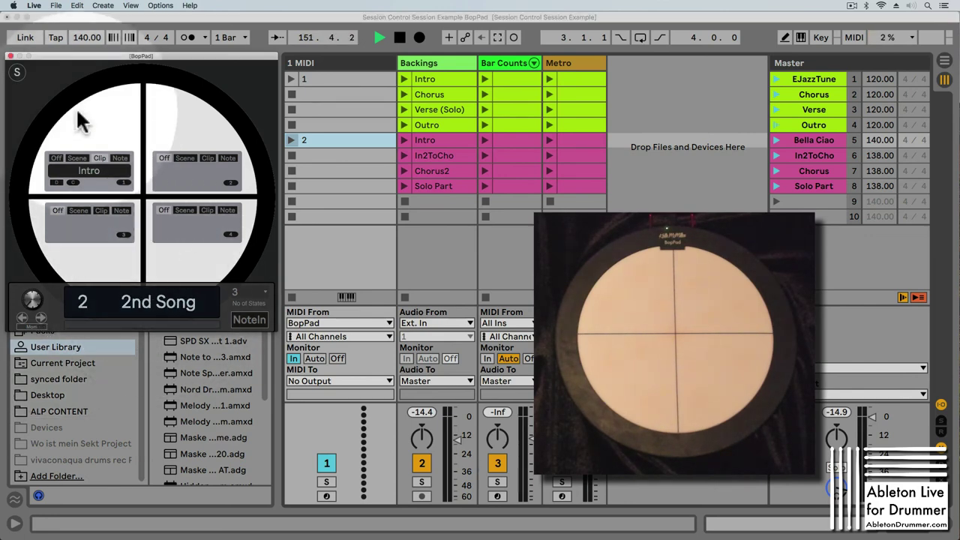
pyautogui.click(77, 159)
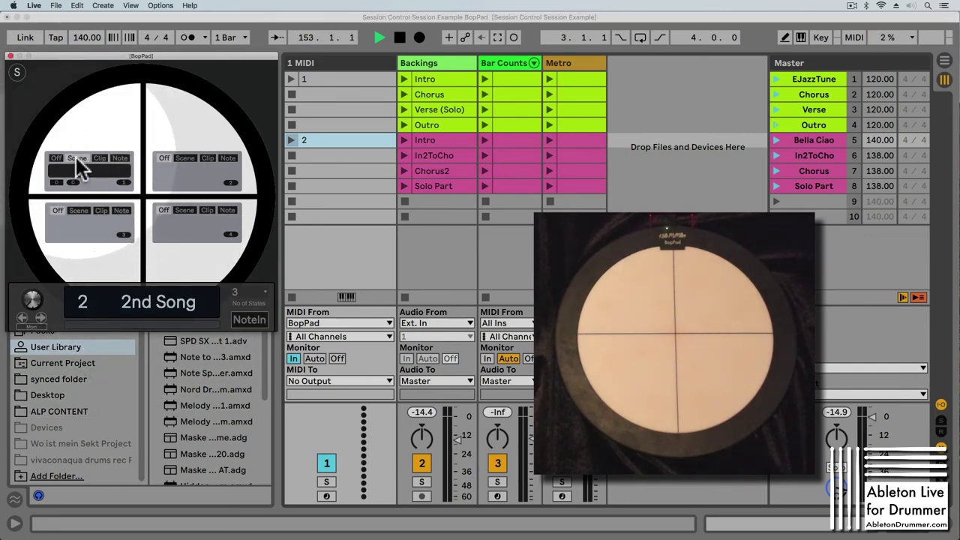
pyautogui.click(811, 188)
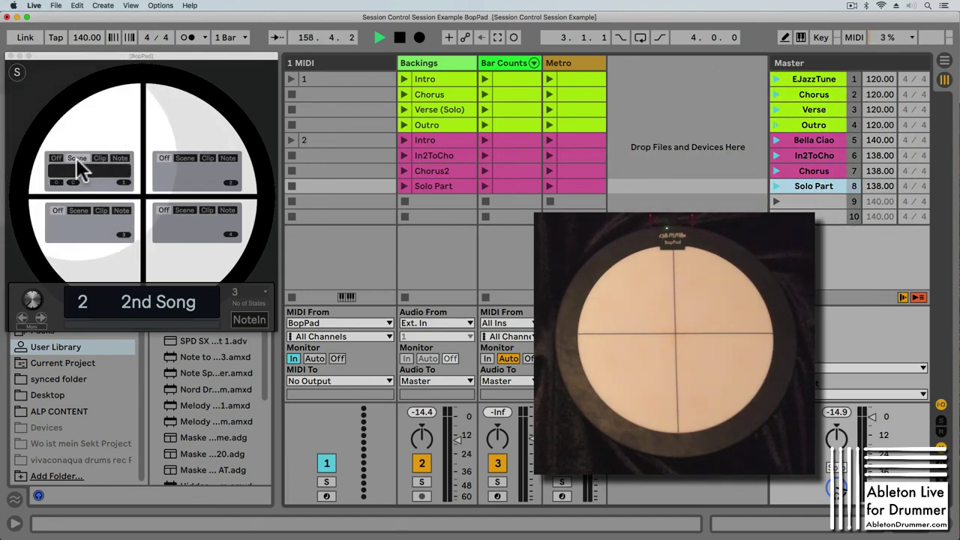
pyautogui.click(56, 182)
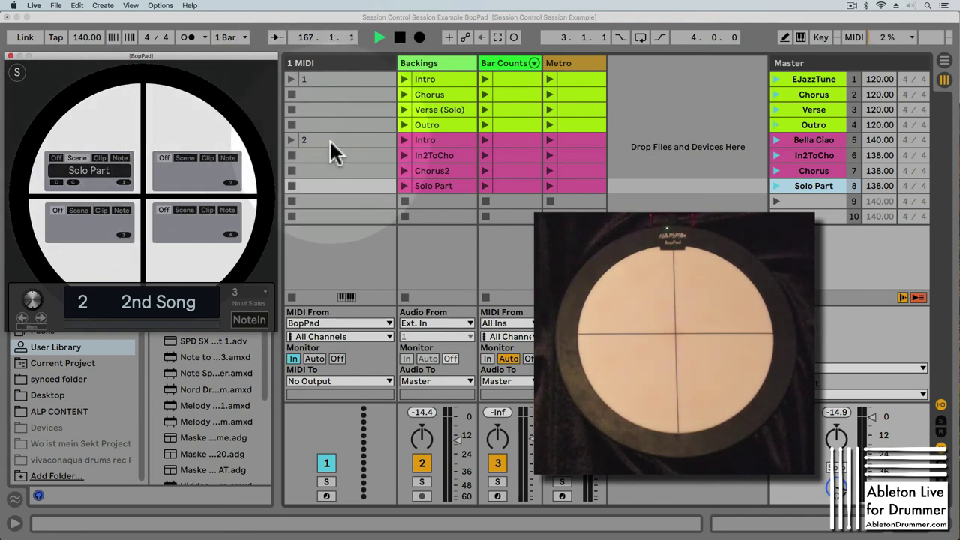
# Open MIDI clip 1 and display its BopPad Session Control envelope for Pad1Selector.
pyautogui.click(330, 75)
pyautogui.click(330, 78)
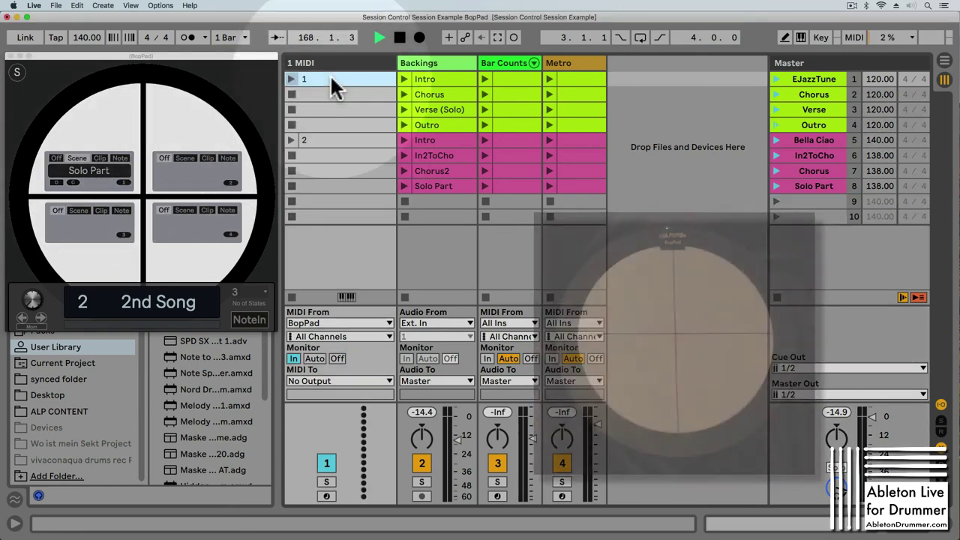
pyautogui.doubleClick(331, 78)
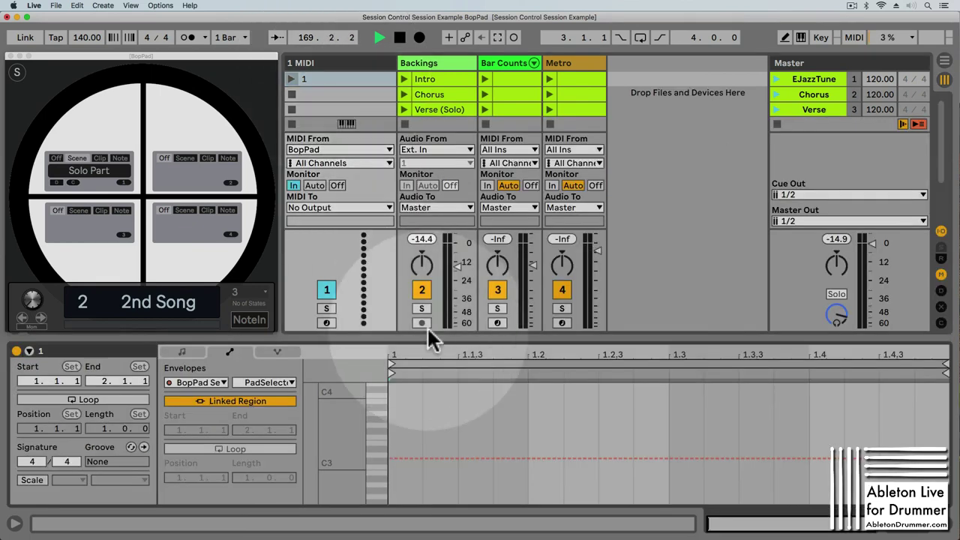
pyautogui.click(277, 383)
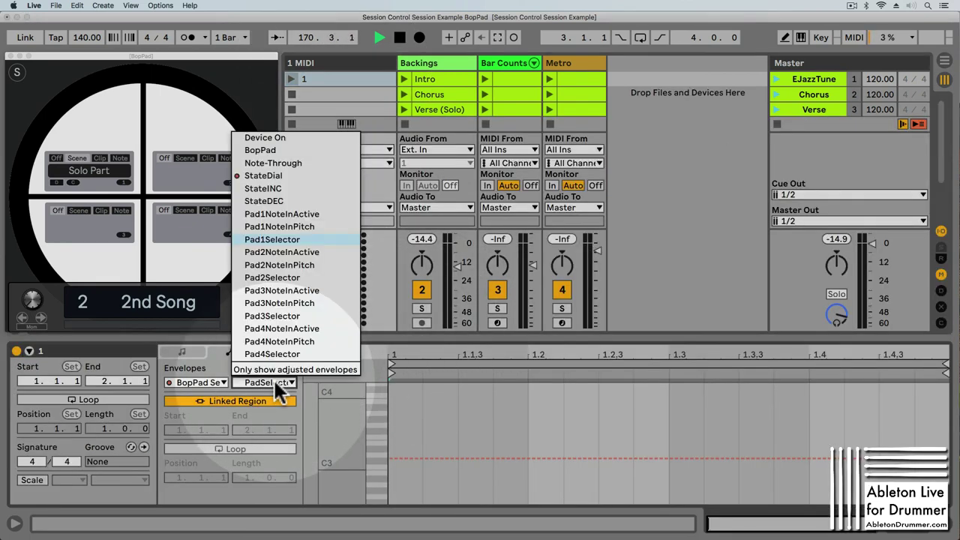
pyautogui.click(279, 239)
pyautogui.click(91, 158)
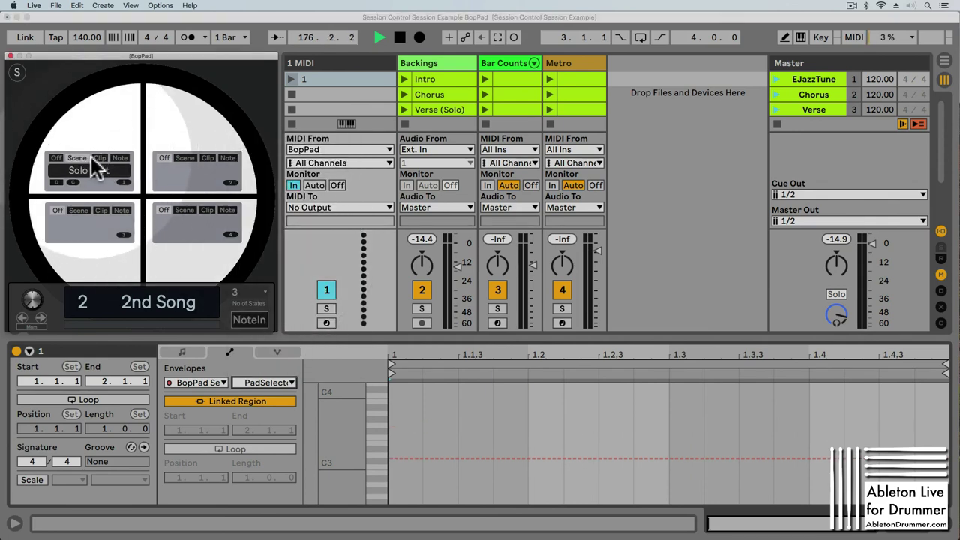
pyautogui.click(95, 171)
pyautogui.click(94, 172)
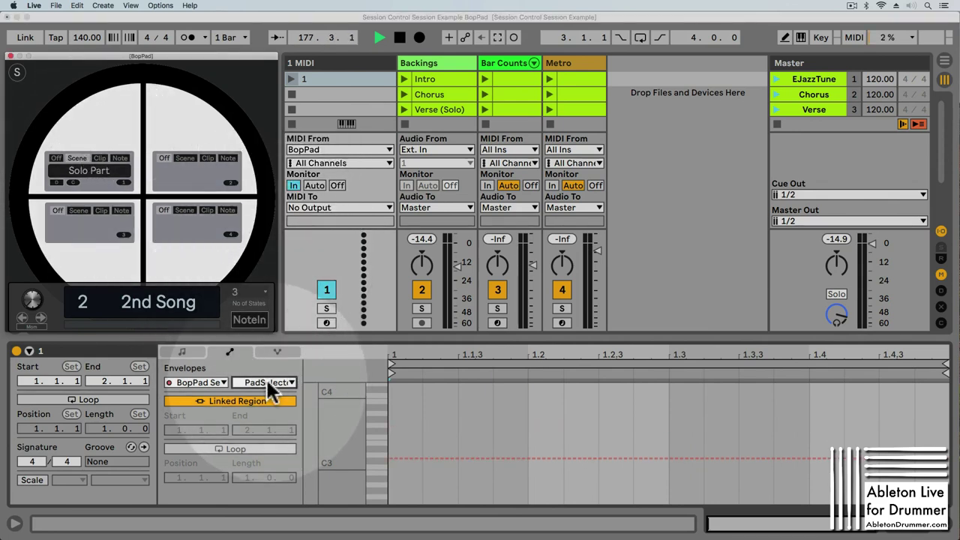
pyautogui.click(268, 382)
pyautogui.click(268, 383)
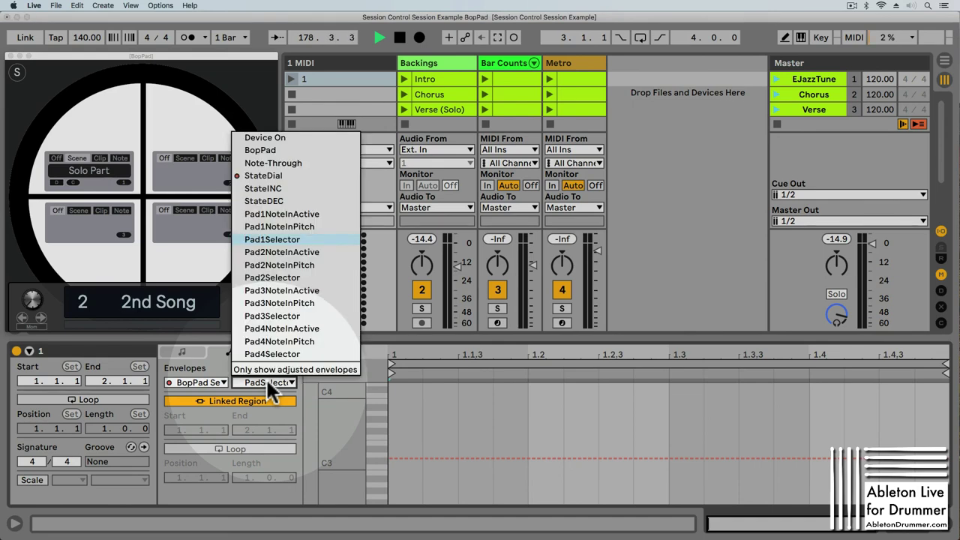
pyautogui.click(280, 238)
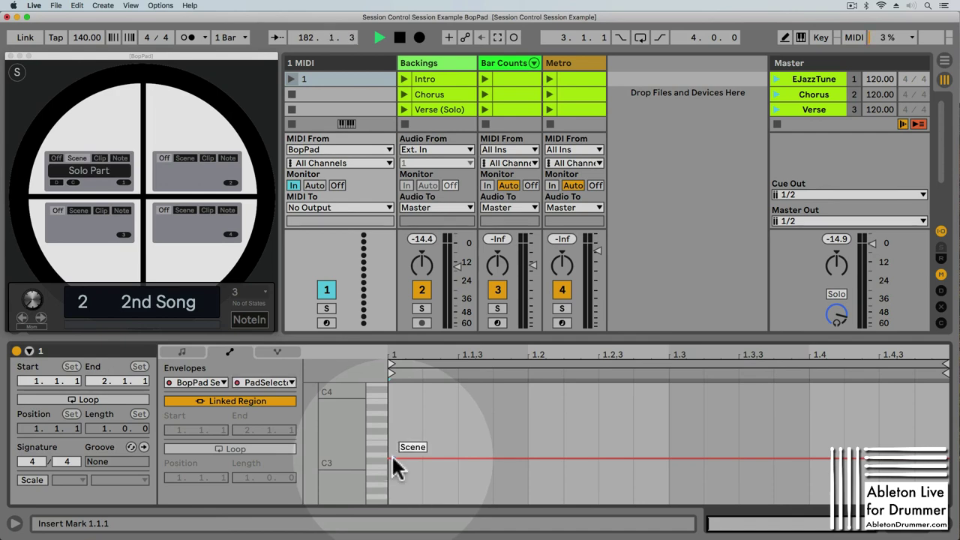
# Set the Pad1Selector envelope of MIDI clip 1 to Clip from the clip's start.
pyautogui.moveTo(391, 455); pyautogui.dragTo(391, 428)
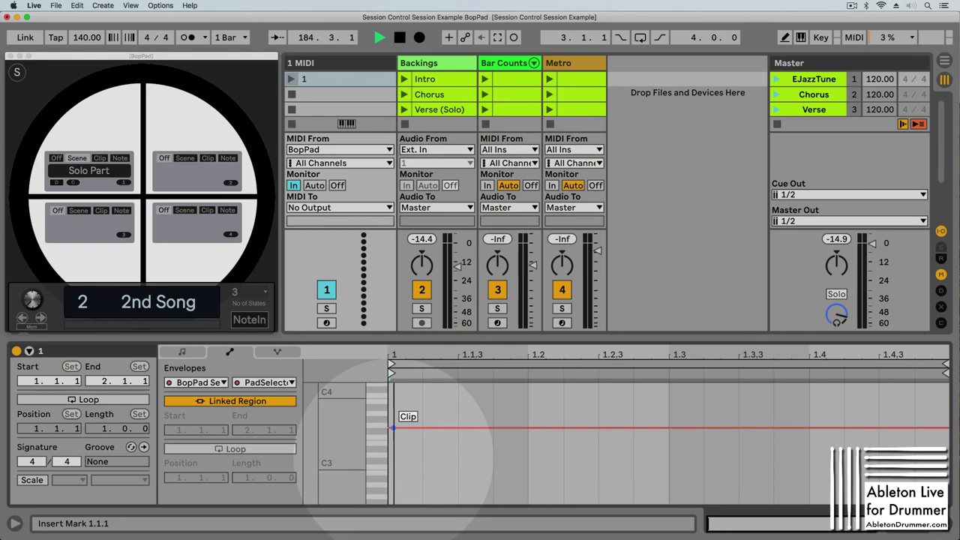
pyautogui.moveTo(391, 428)
pyautogui.mouseDown()
pyautogui.moveTo(392, 458)
pyautogui.moveTo(391, 424)
pyautogui.mouseUp()
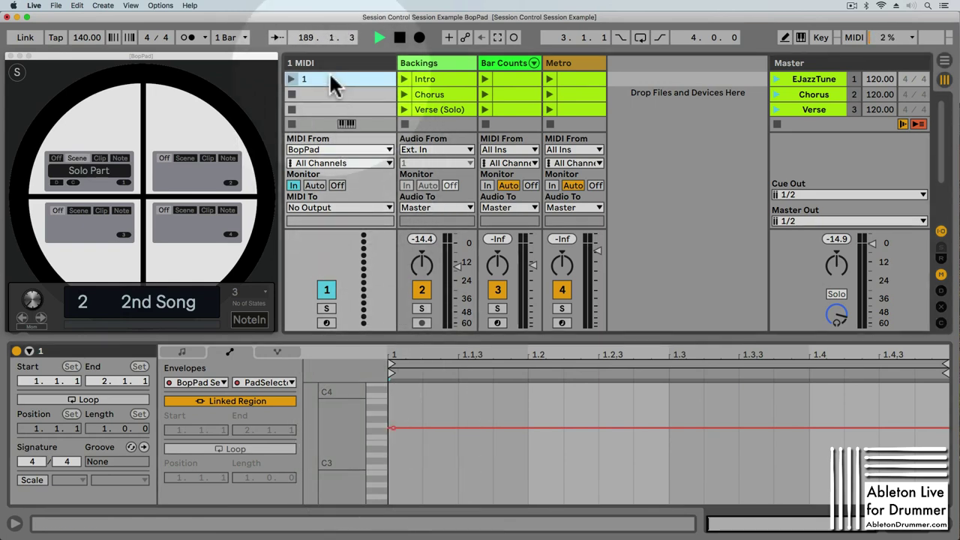
pyautogui.click(429, 73)
pyautogui.click(330, 79)
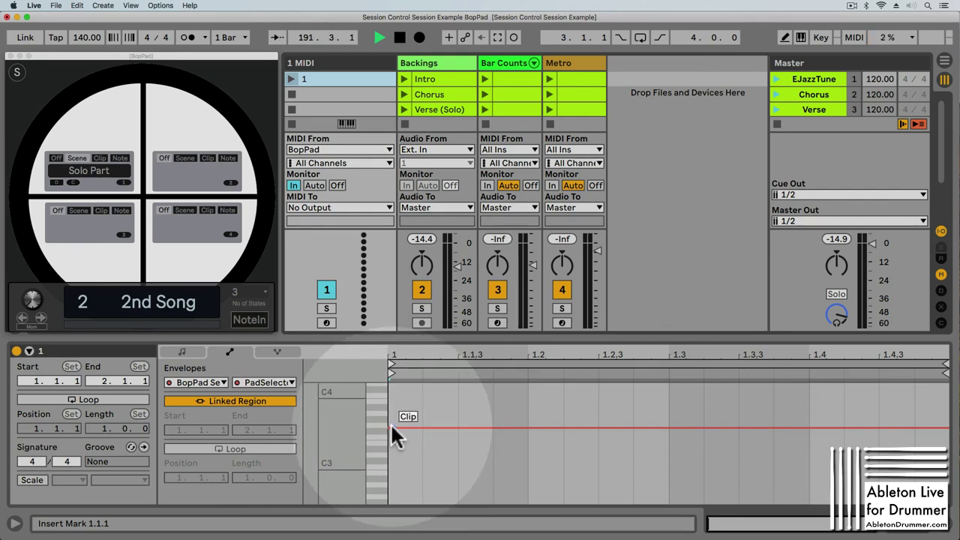
# Open MIDI clip 2 and set its Pad1Selector envelope to Scene from the clip's start.
pyautogui.scroll(-1, 304, 113)
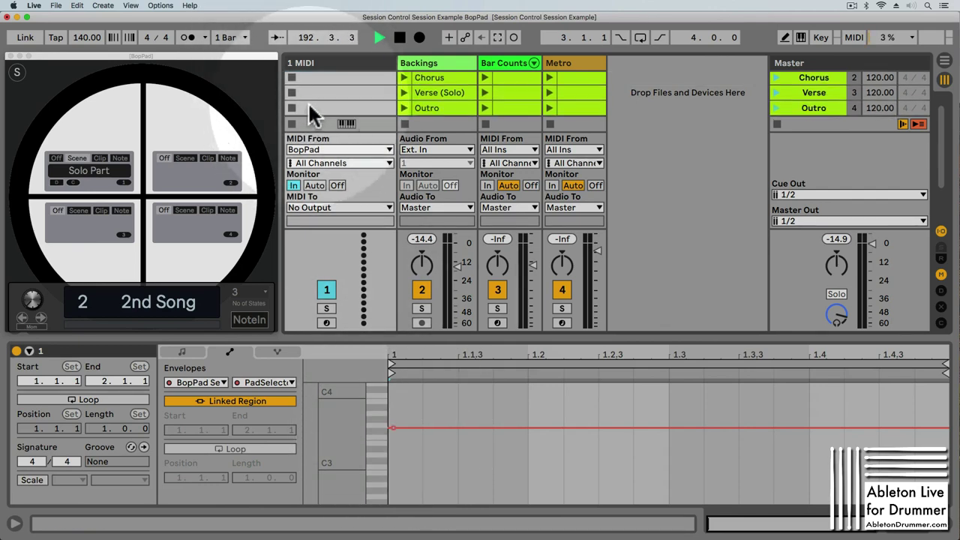
pyautogui.scroll(-2, 307, 101)
pyautogui.click(330, 98)
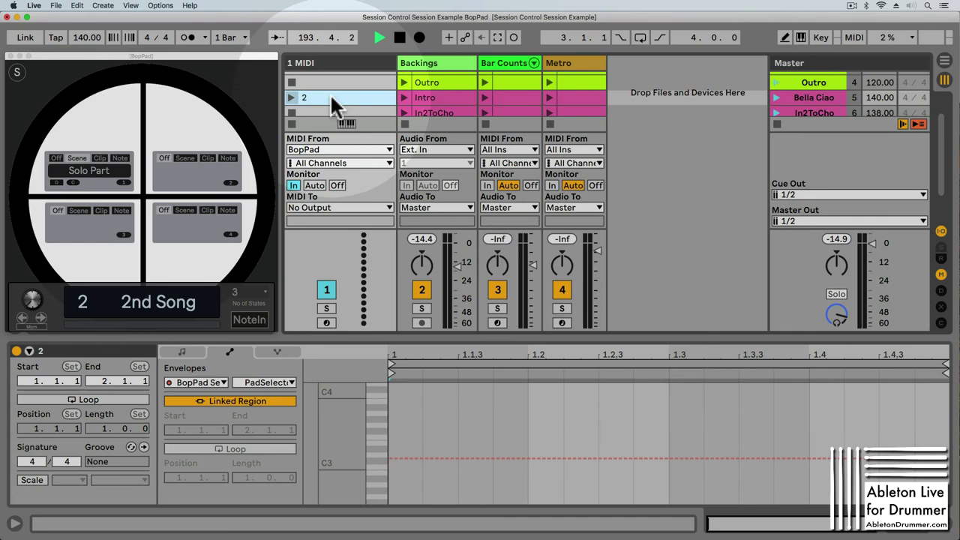
pyautogui.click(332, 102)
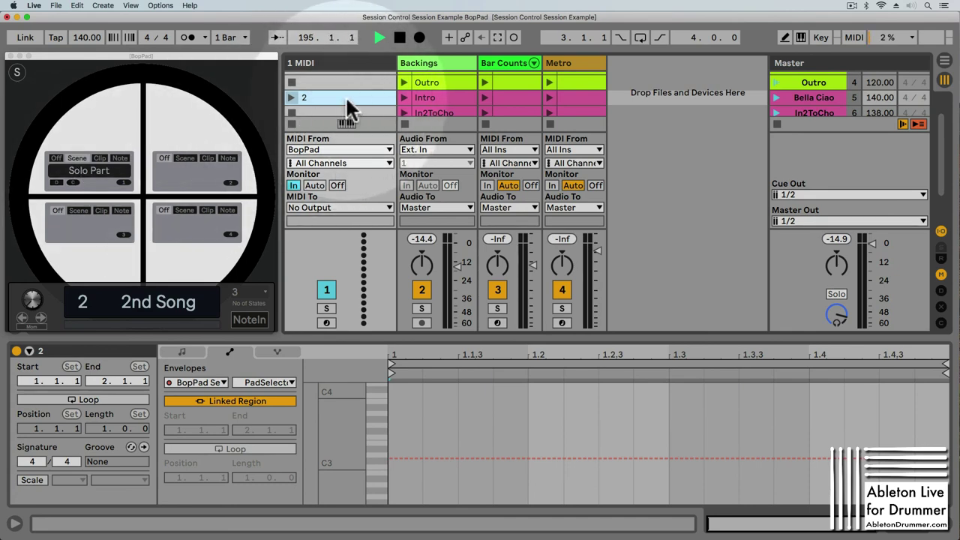
pyautogui.click(334, 93)
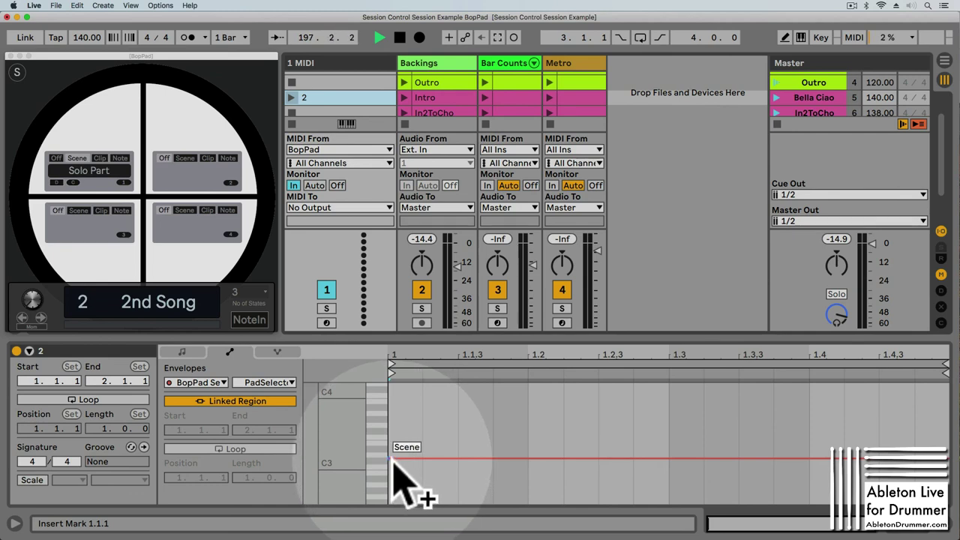
pyautogui.moveTo(393, 456)
pyautogui.mouseDown()
pyautogui.moveTo(393, 487)
pyautogui.moveTo(393, 459)
pyautogui.mouseUp()
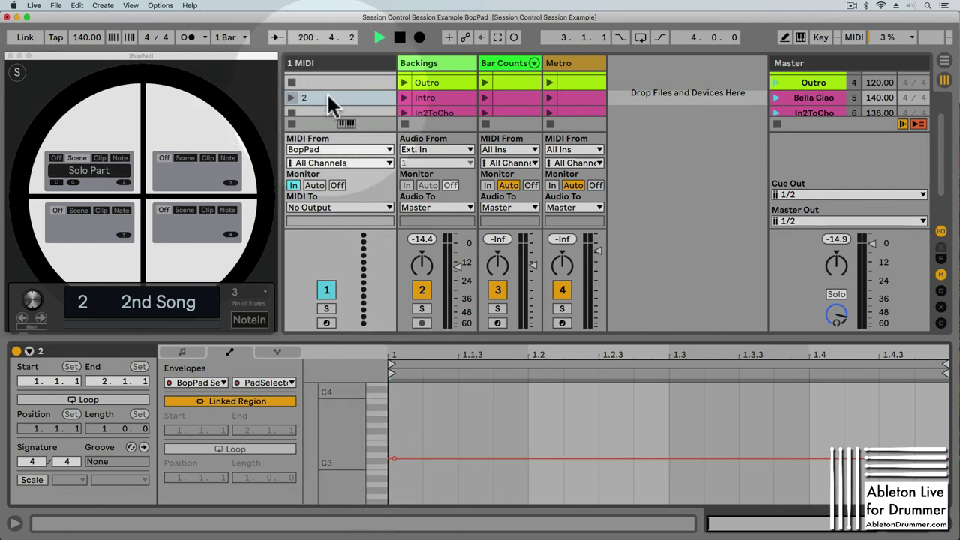
# Launch MIDI clip 1 and MIDI clip 2 in turn to test the automated state and pad 1 function switching.
pyautogui.scroll(1, 330, 101)
pyautogui.scroll(3, 330, 101)
pyautogui.click(291, 78)
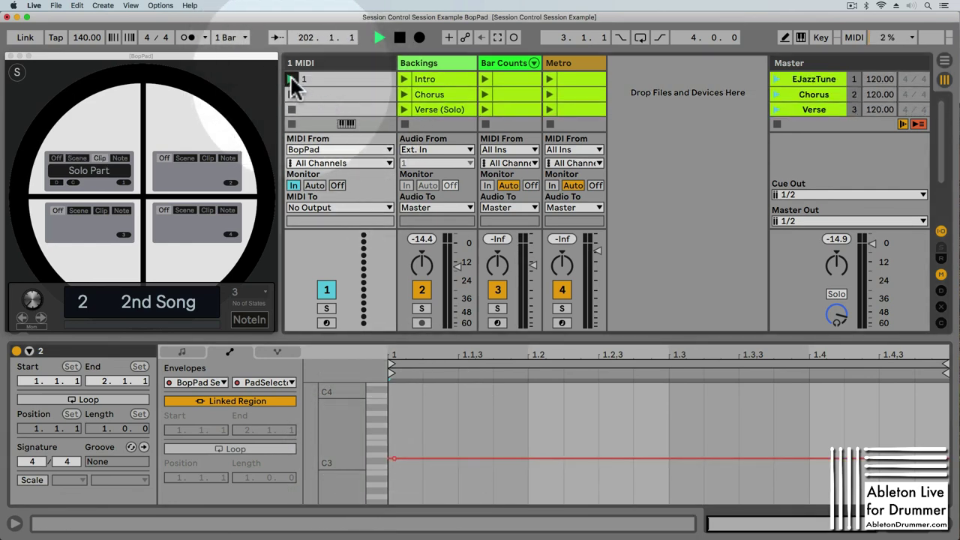
pyautogui.click(103, 157)
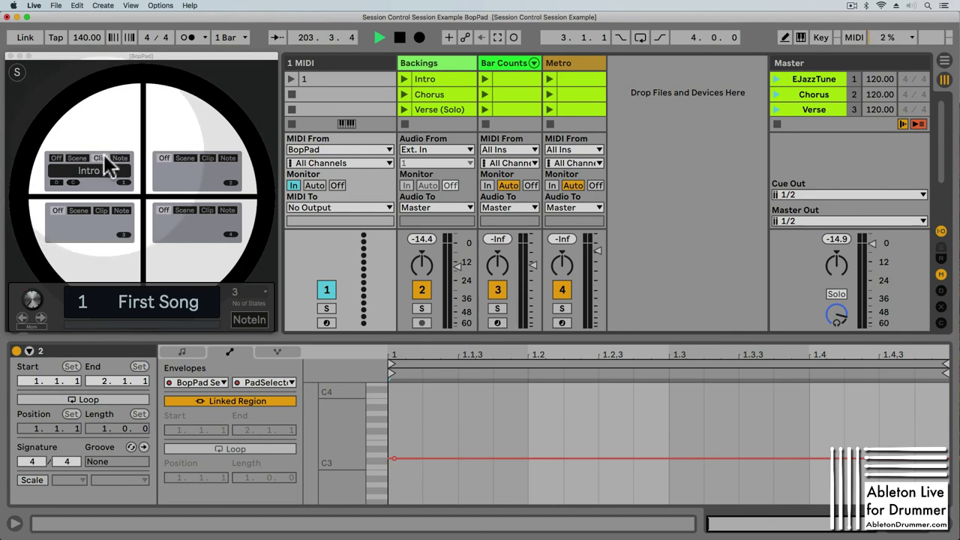
pyautogui.scroll(-4, 319, 98)
pyautogui.click(291, 78)
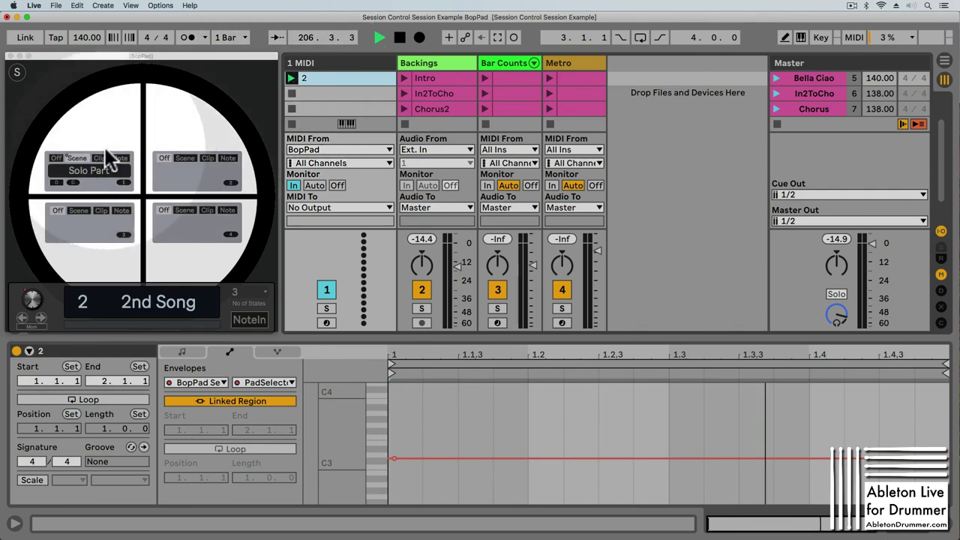
pyautogui.click(78, 158)
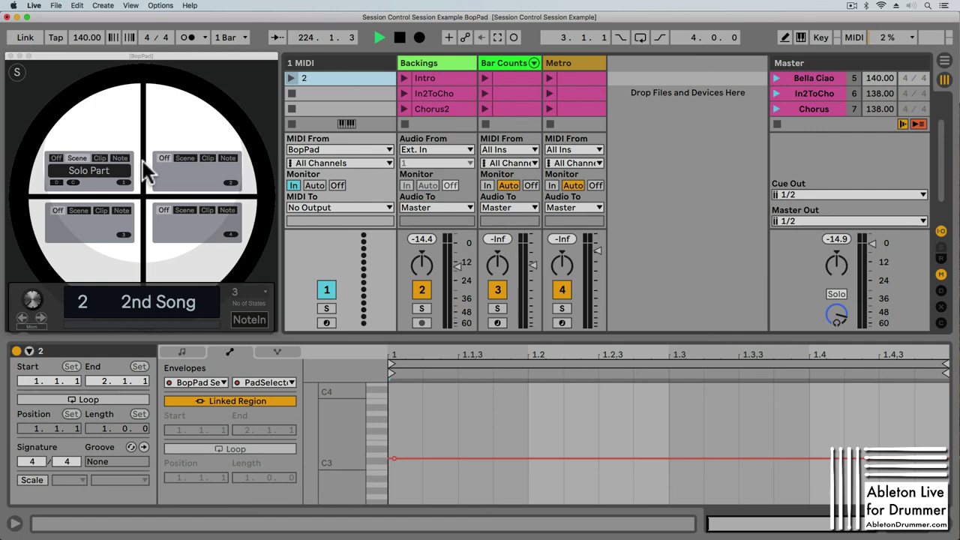
# Examine the available values for the number of states without choosing a different one.
pyautogui.click(252, 296)
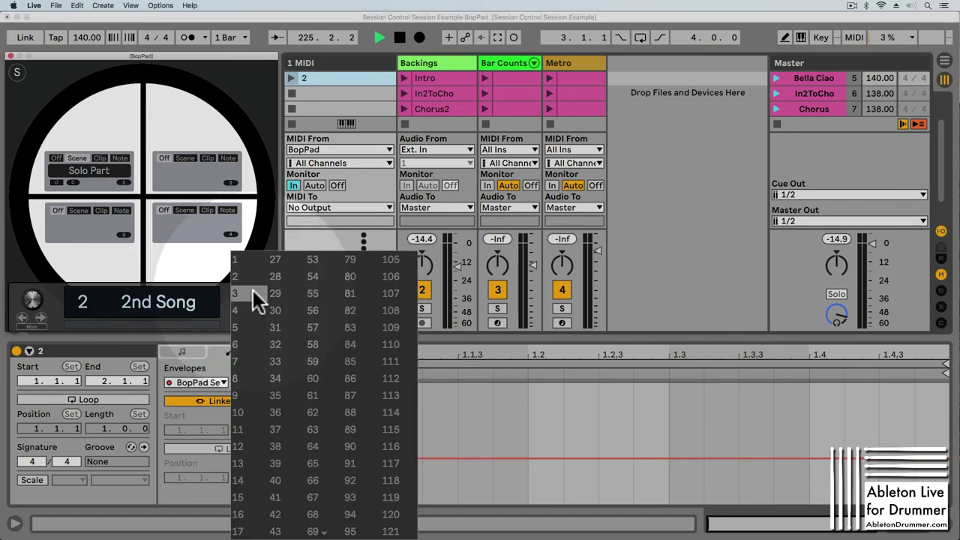
pyautogui.moveTo(385, 529)
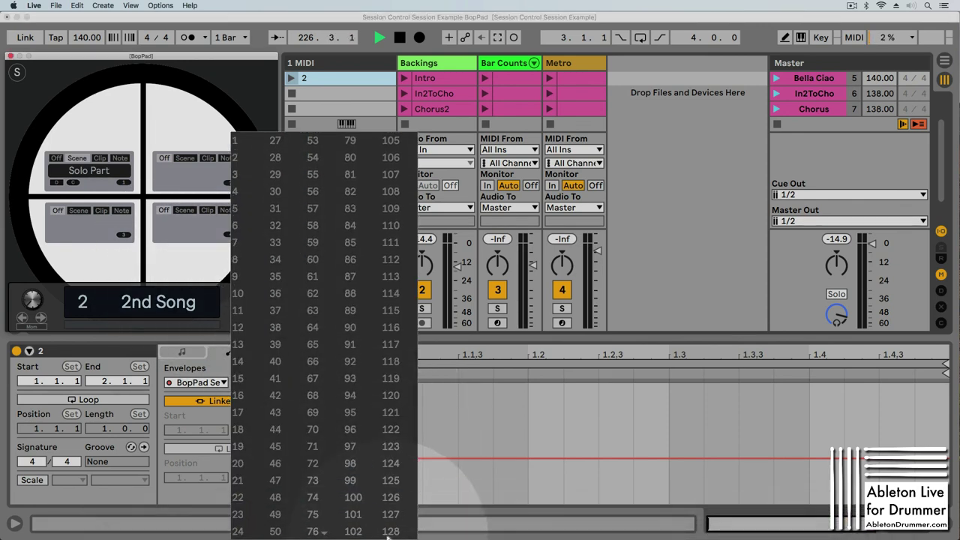
pyautogui.click(219, 72)
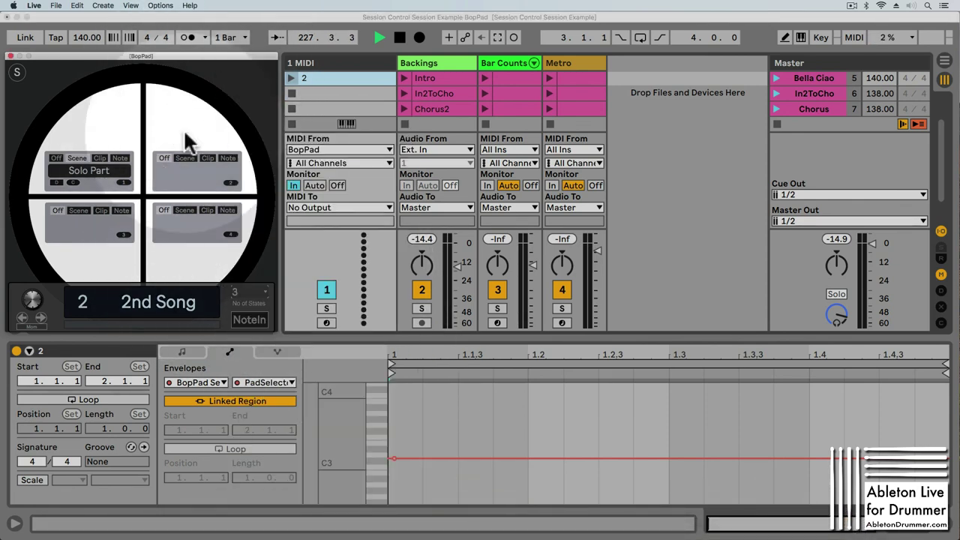